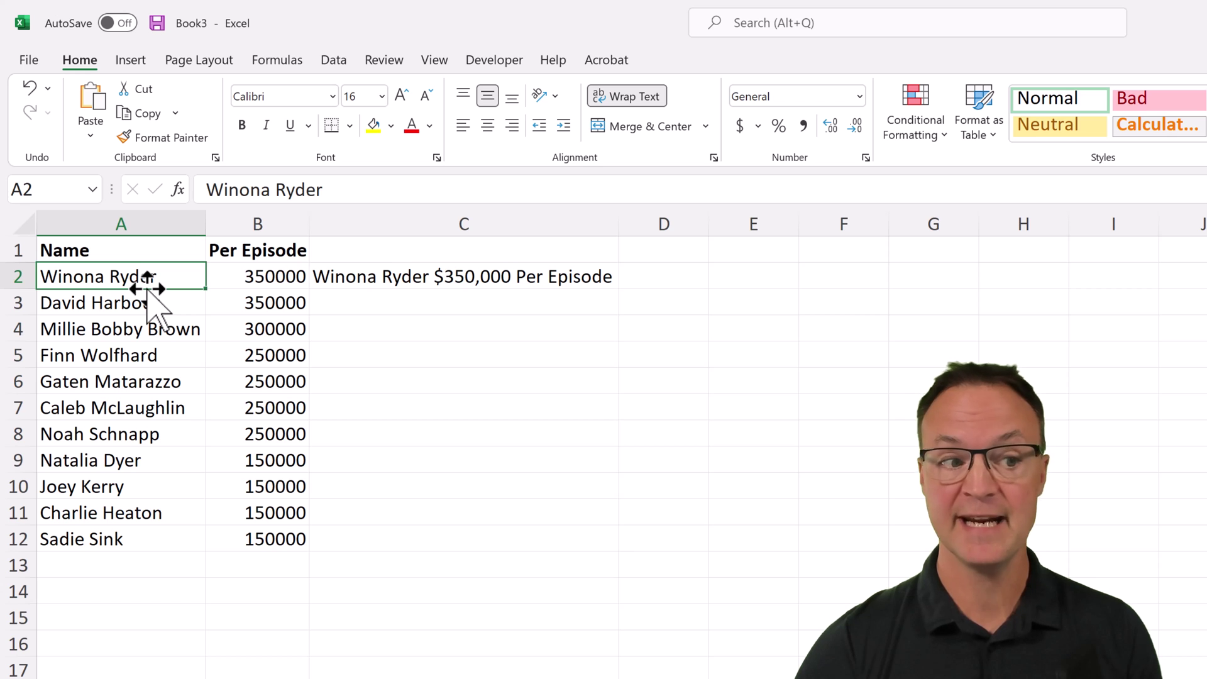
Inspect the pay in B2 and C2's sentence formula, then fill it down to row 12.
click(248, 280)
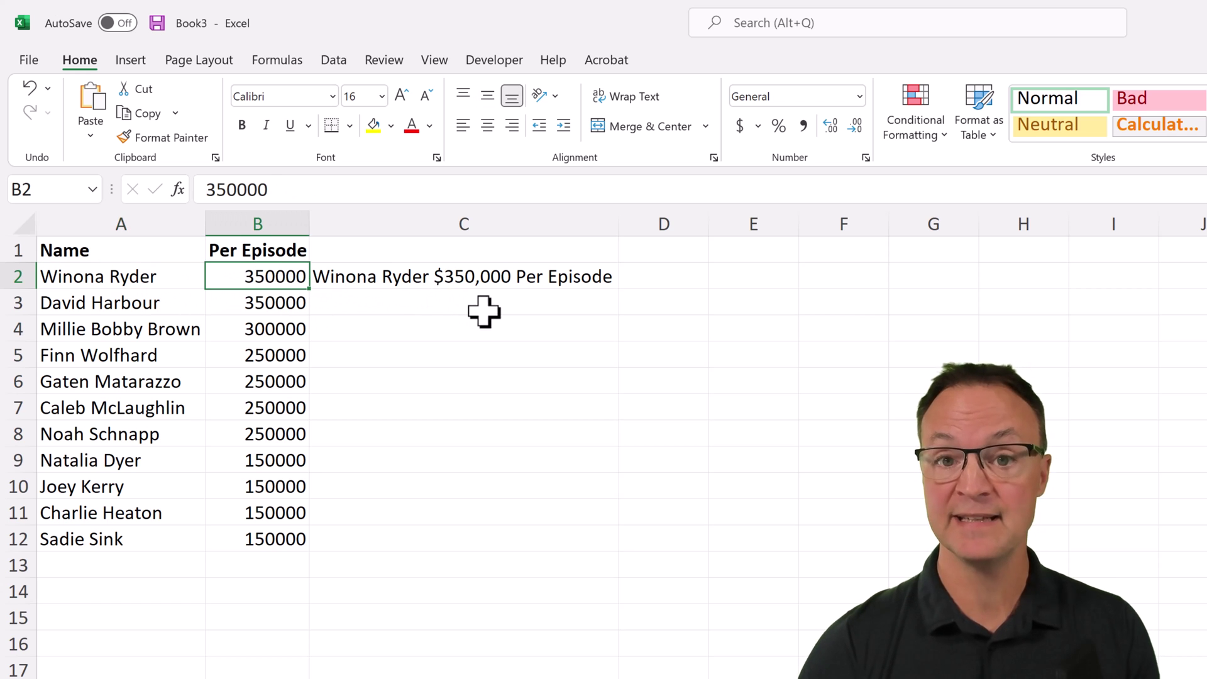
click(611, 285)
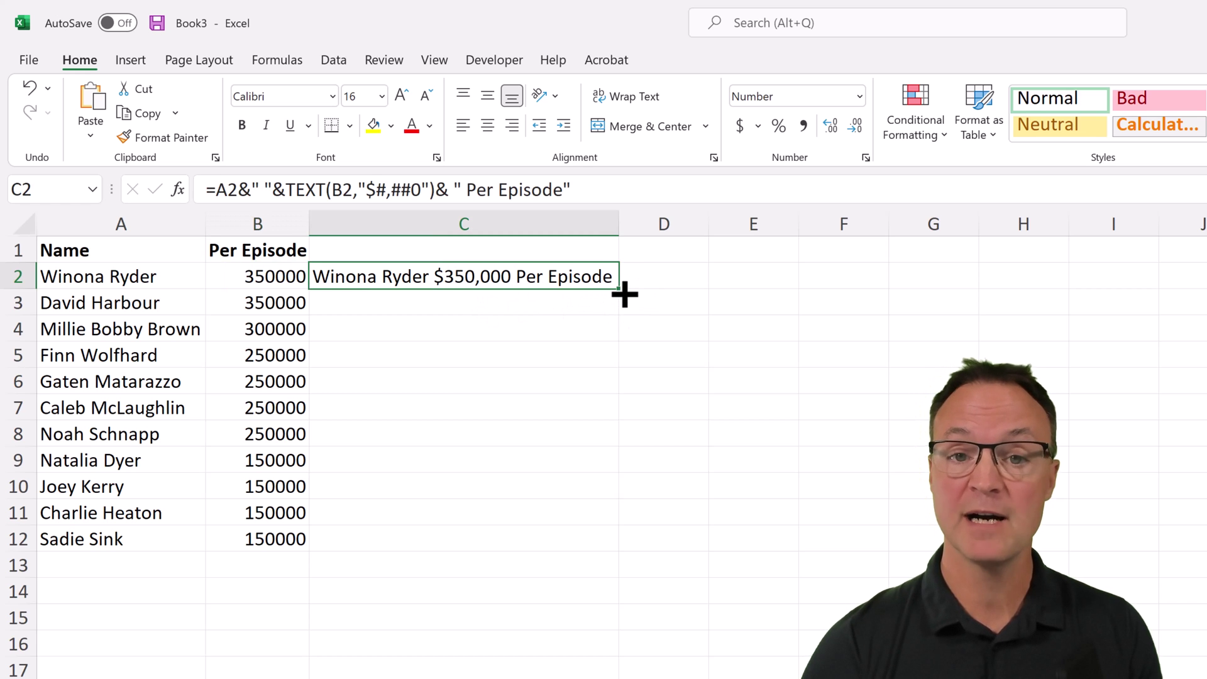
double_click(619, 289)
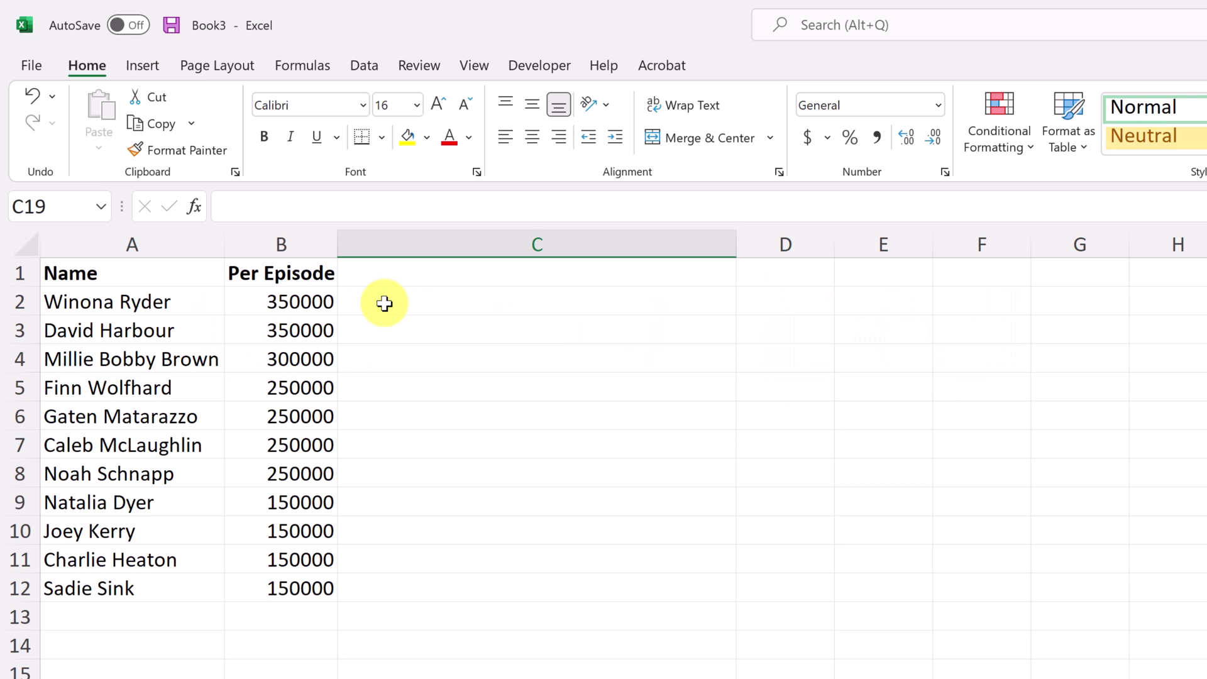
Enter =A2&B2 in C2 to join the name and per-episode pay.
click(384, 304)
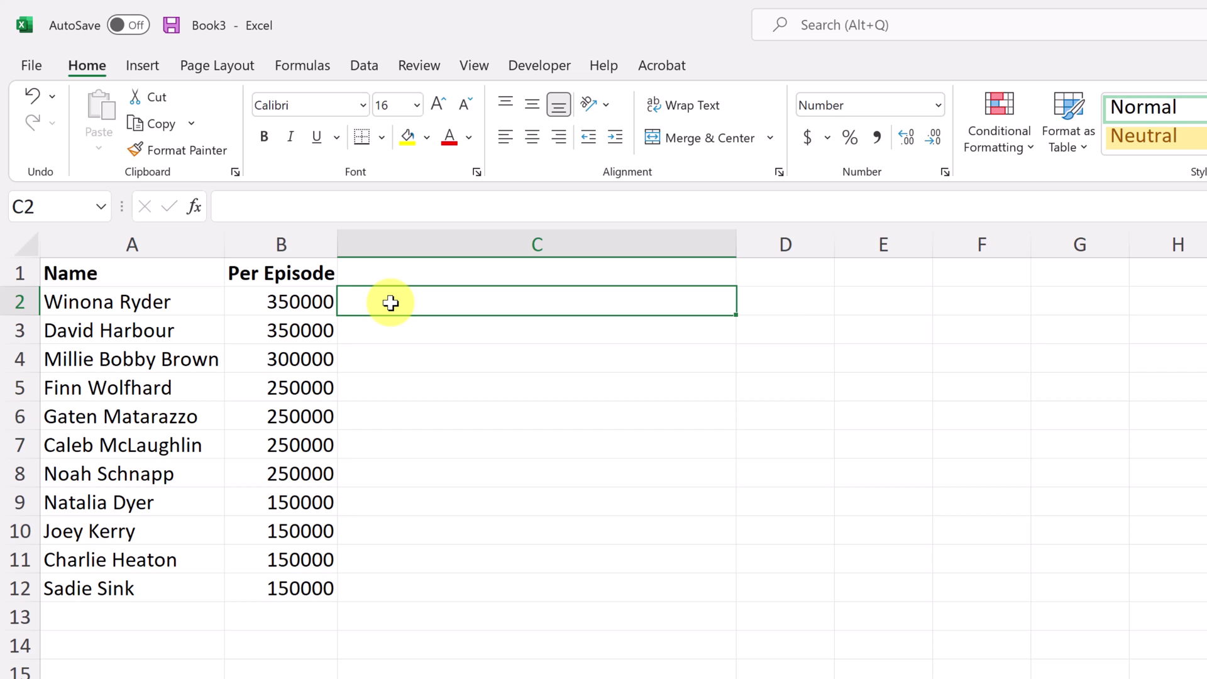
text(=)
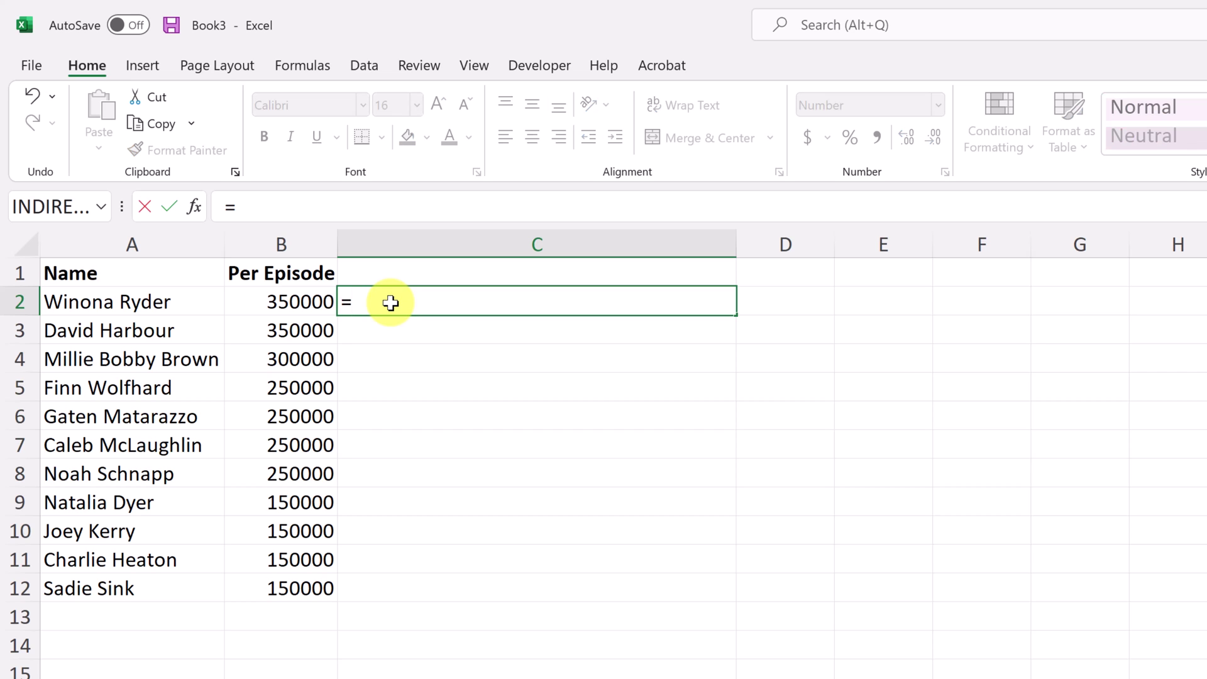
click(114, 303)
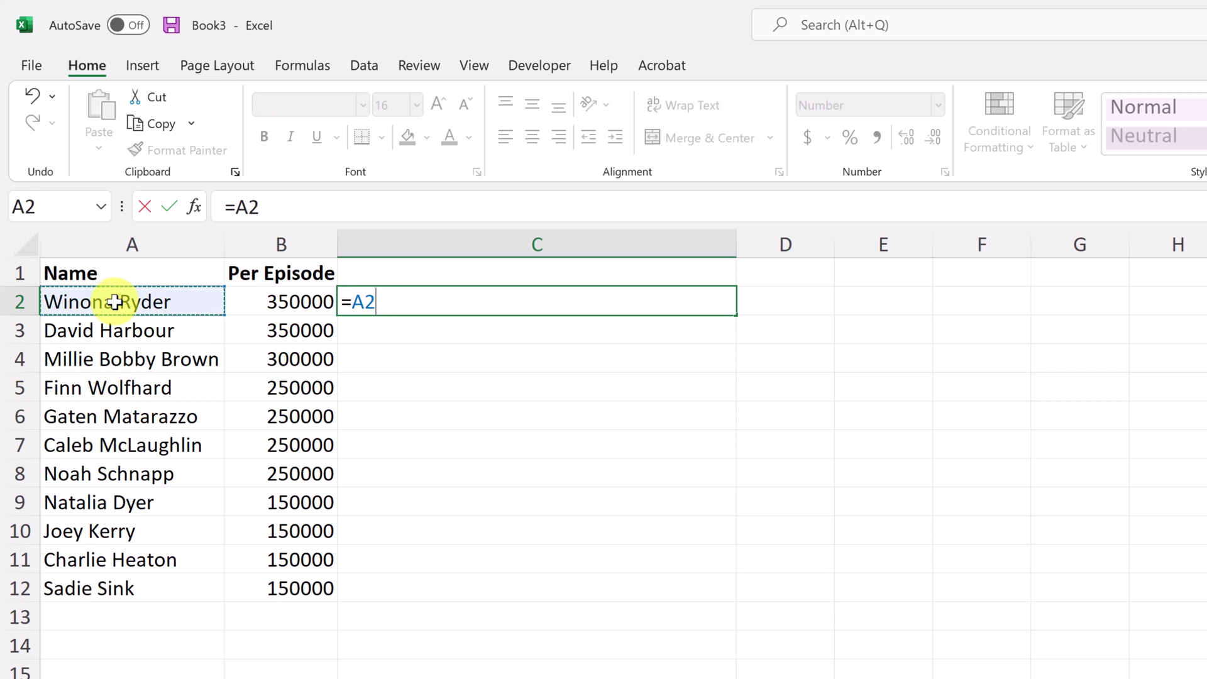
text(&)
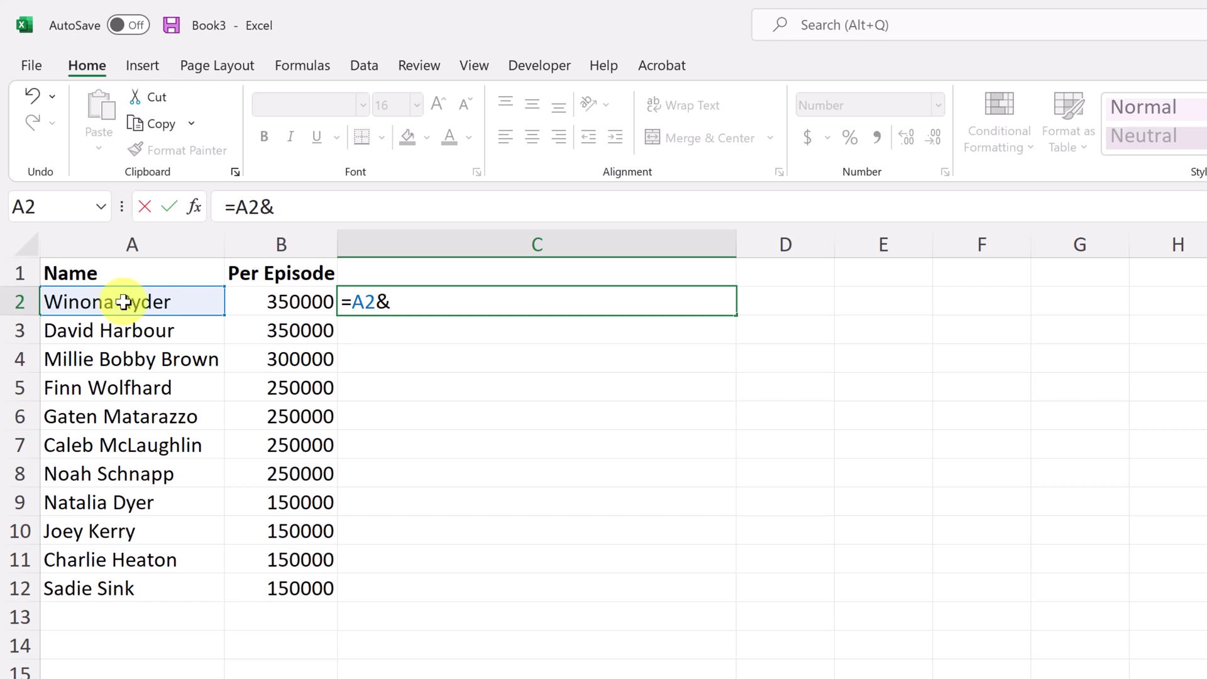
click(280, 303)
key(Return)
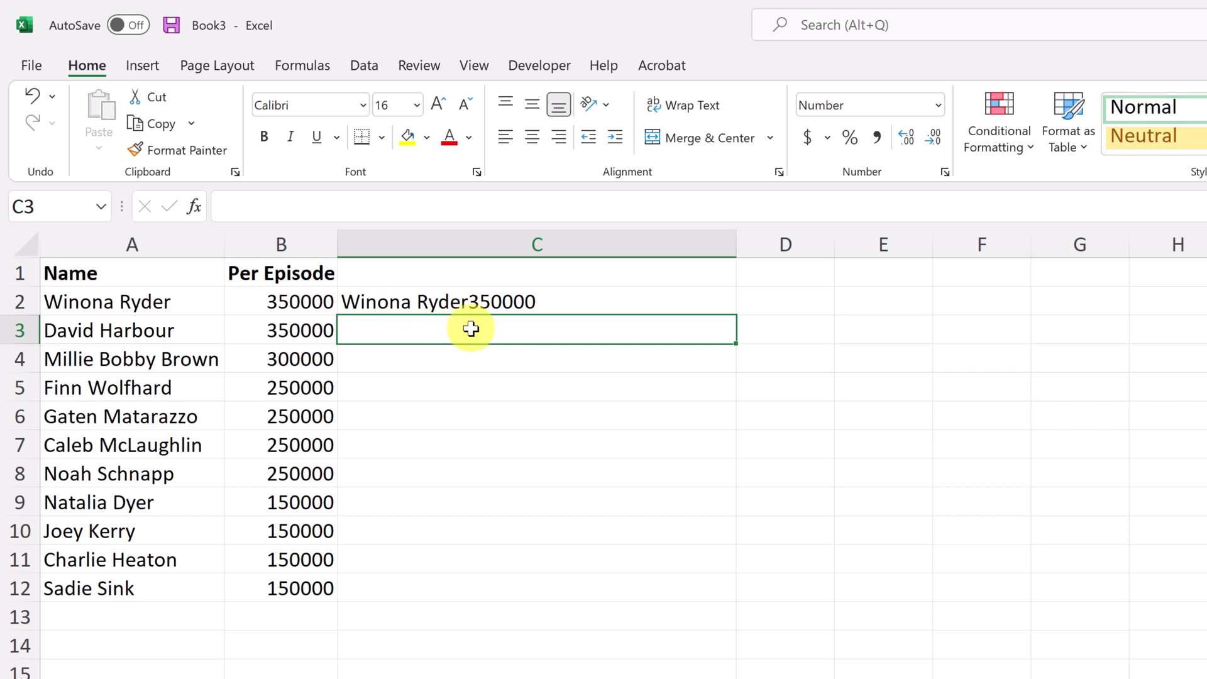
click(464, 301)
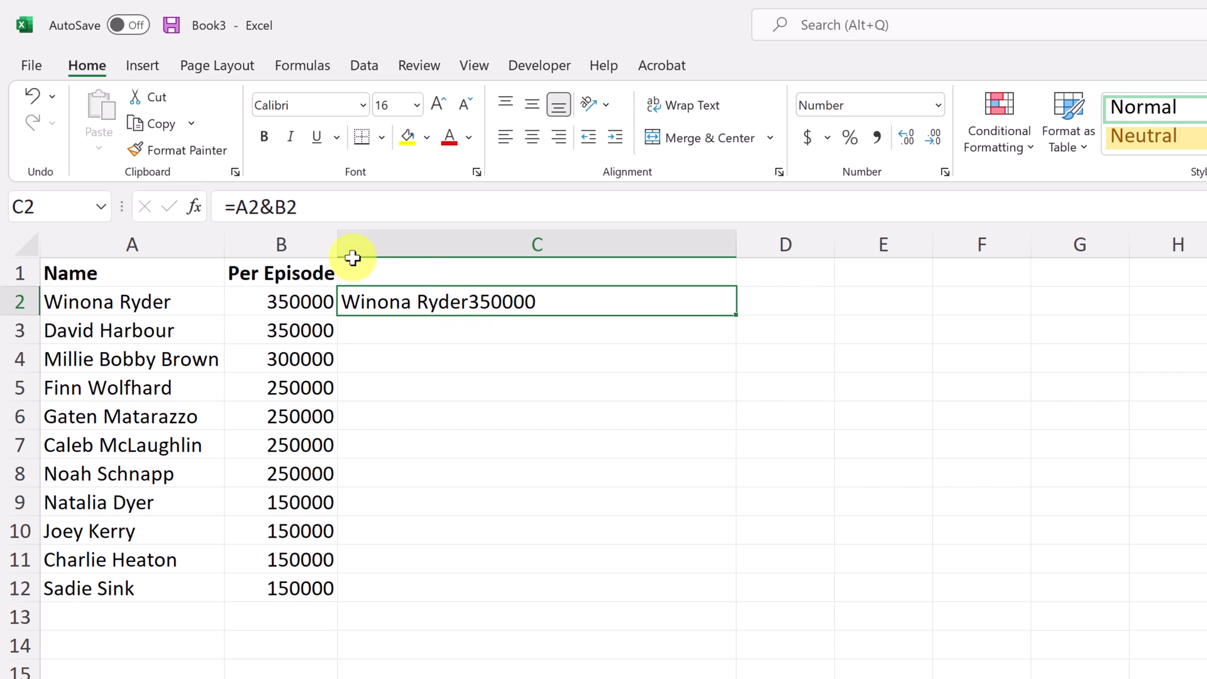
Edit C2's formula to =A2&" "&B2 so a space separates name and pay.
click(273, 207)
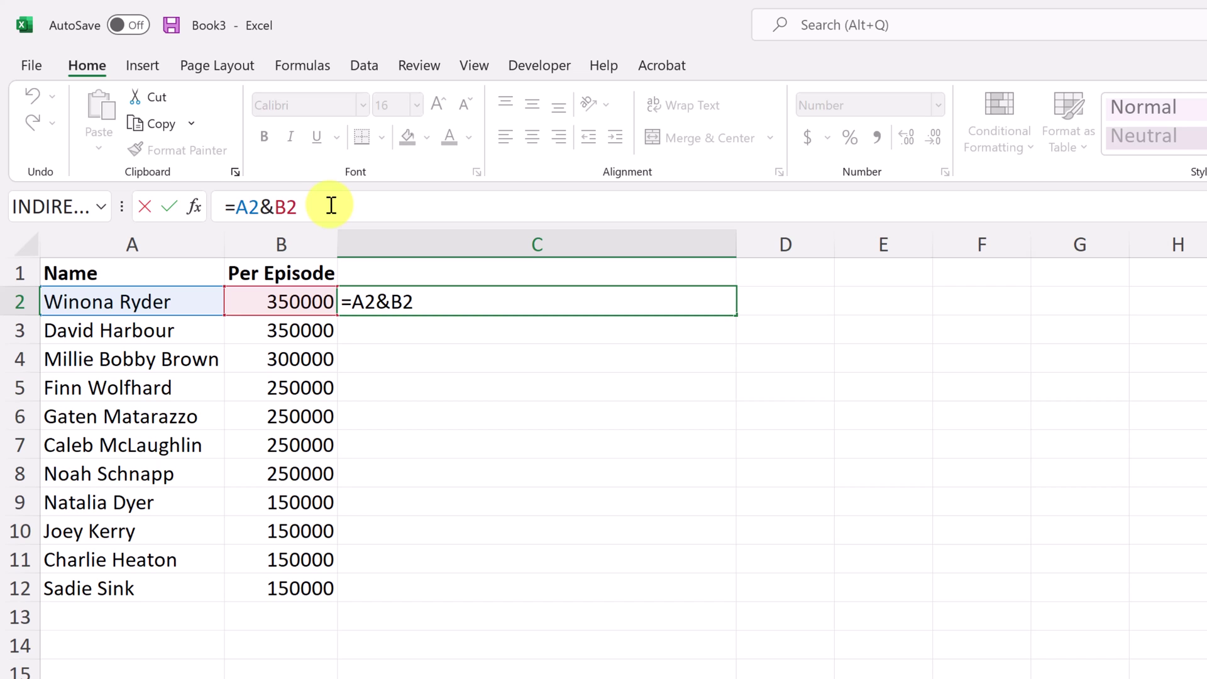
text(")
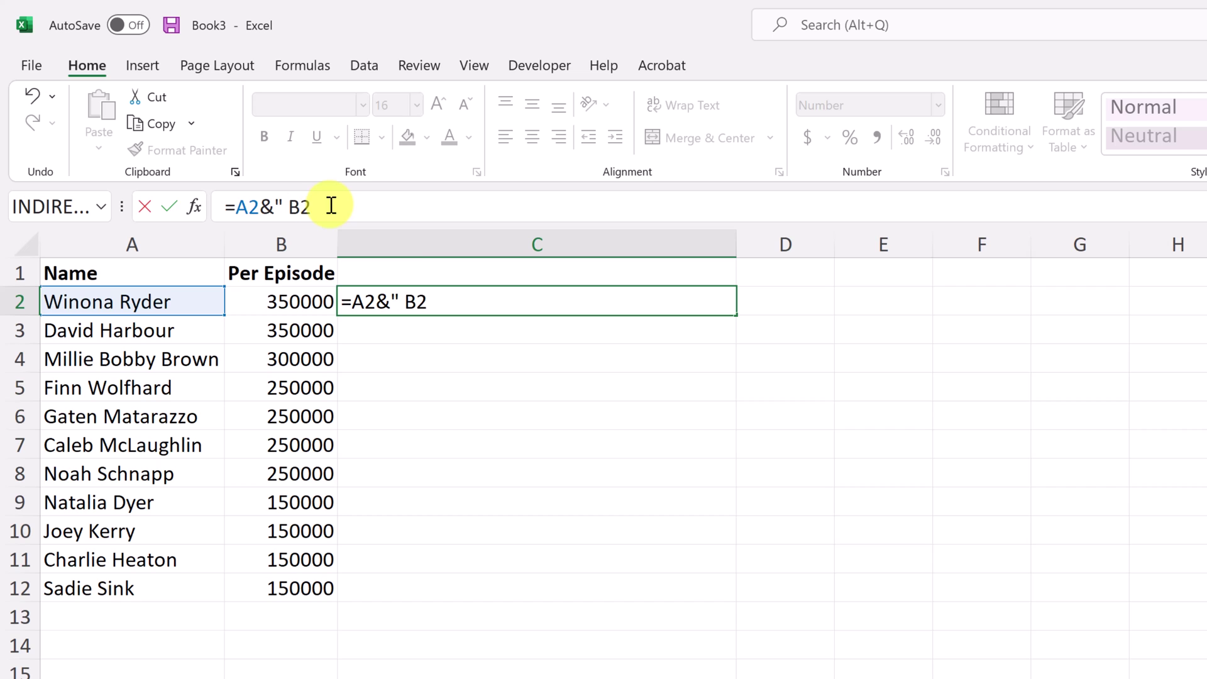
text( "&)
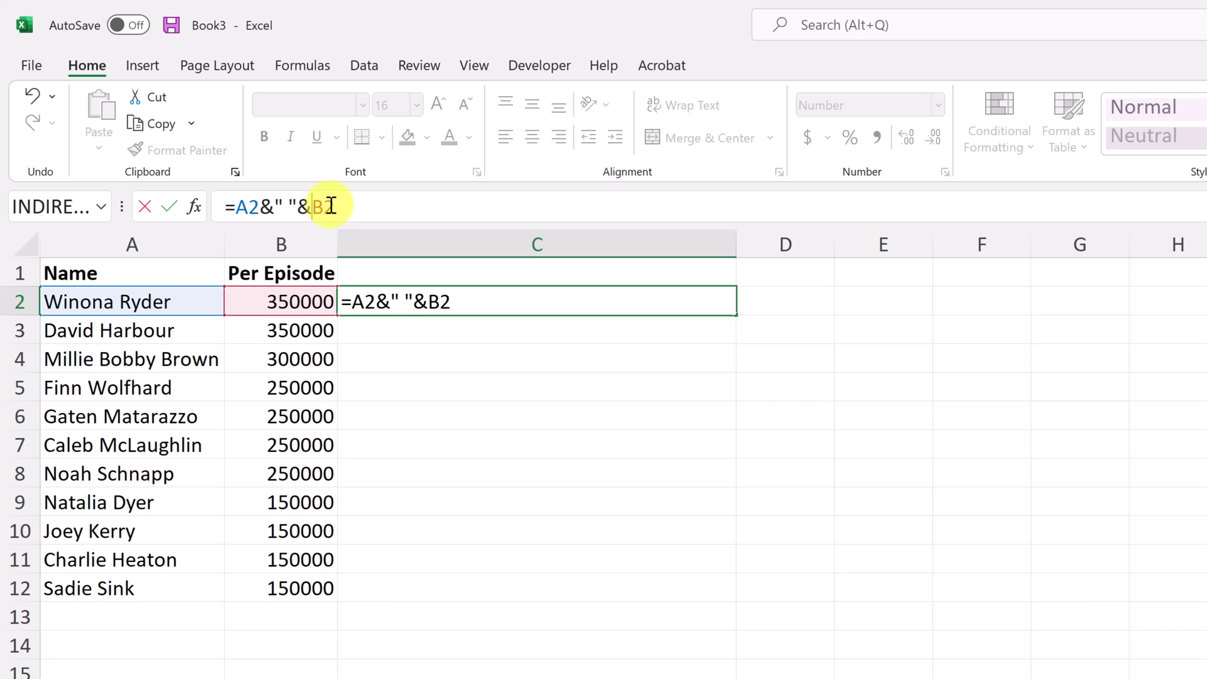
key(Return)
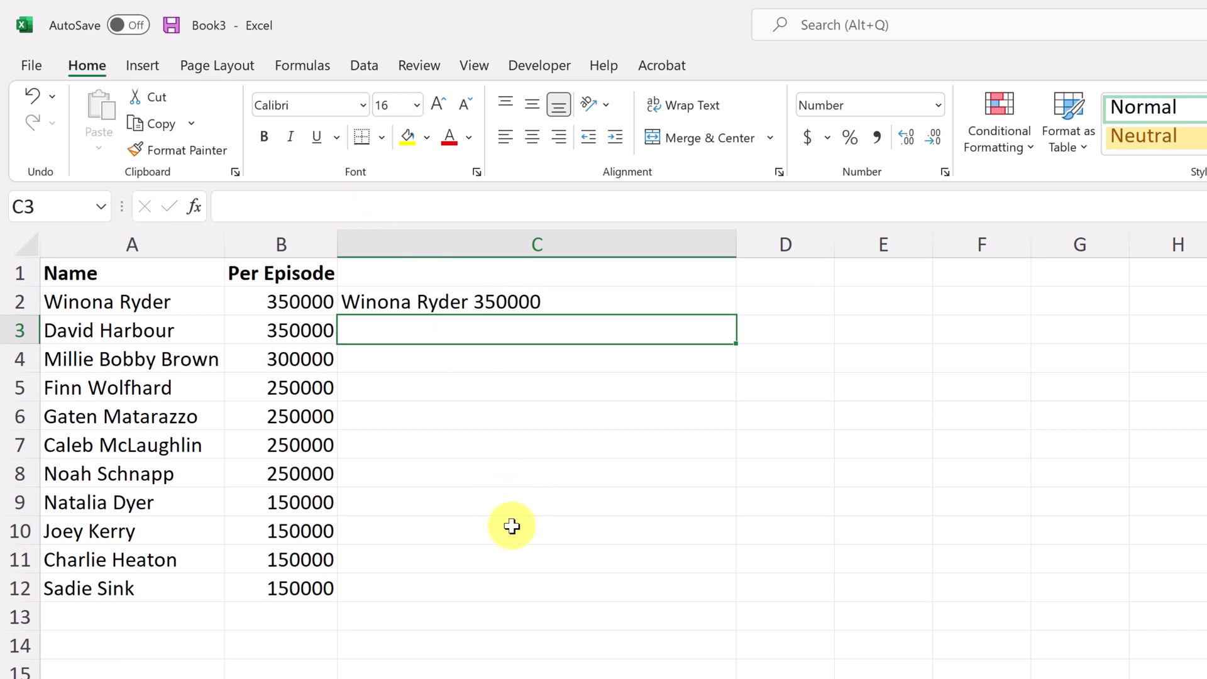
click(472, 305)
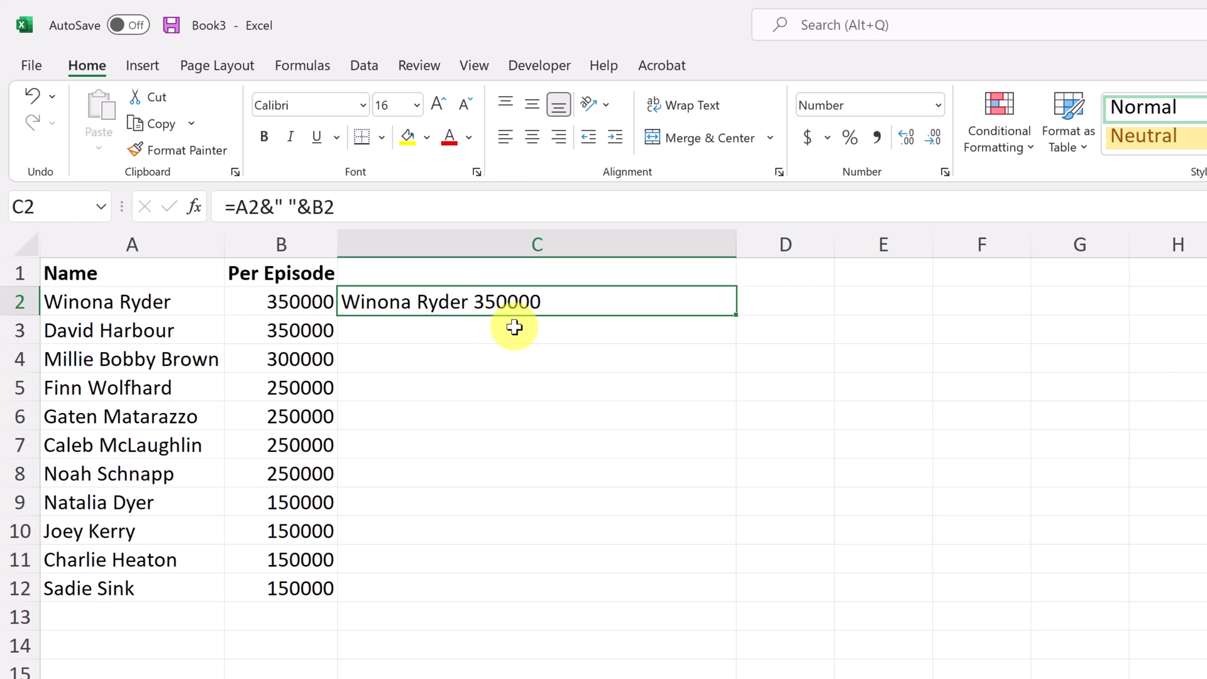
Add a dollar sign so C2's formula becomes =A2&" $"&B2.
click(296, 206)
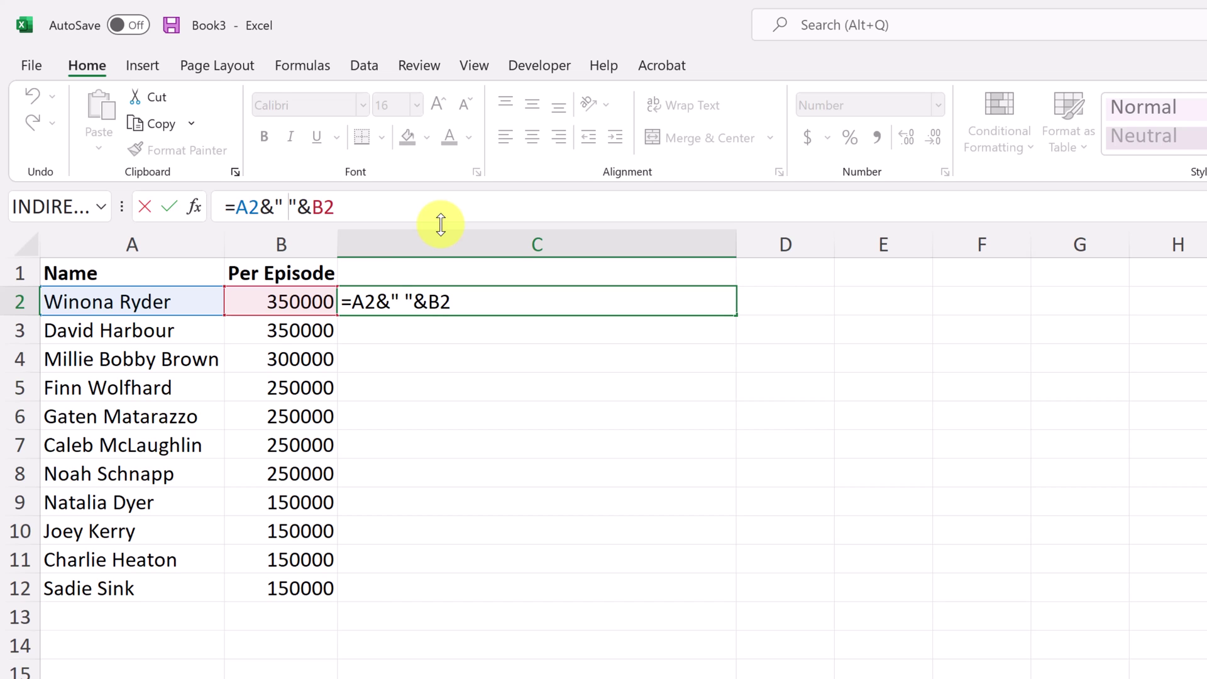
text($)
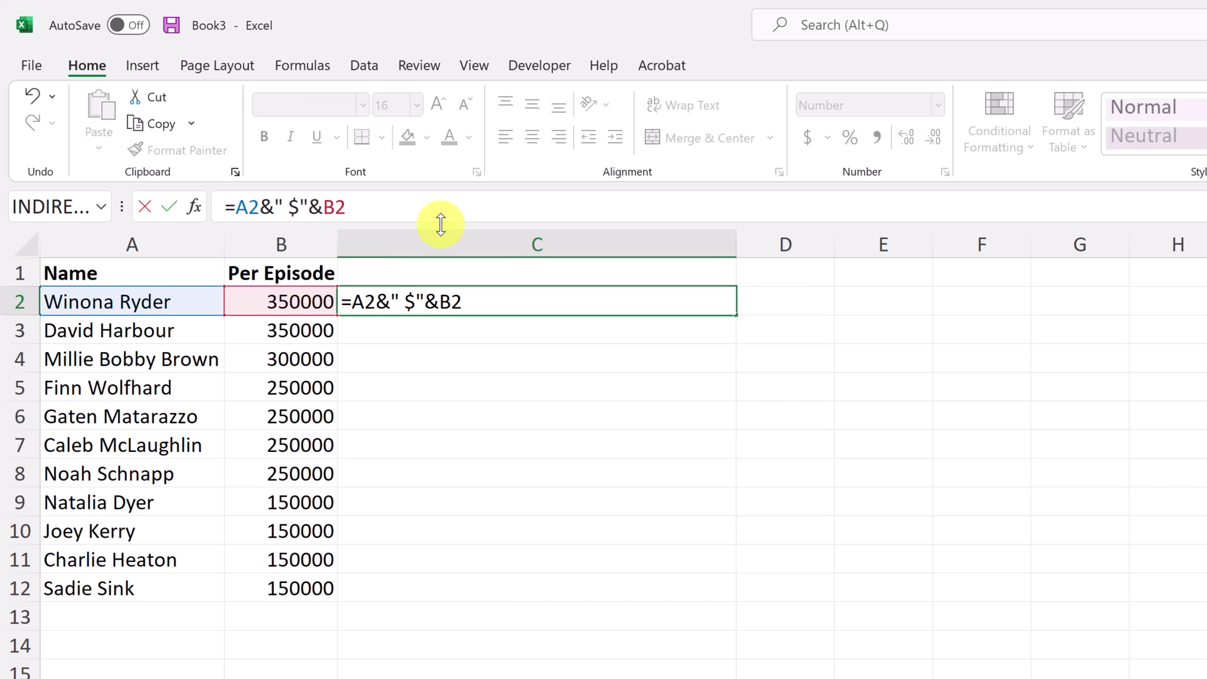
key(Return)
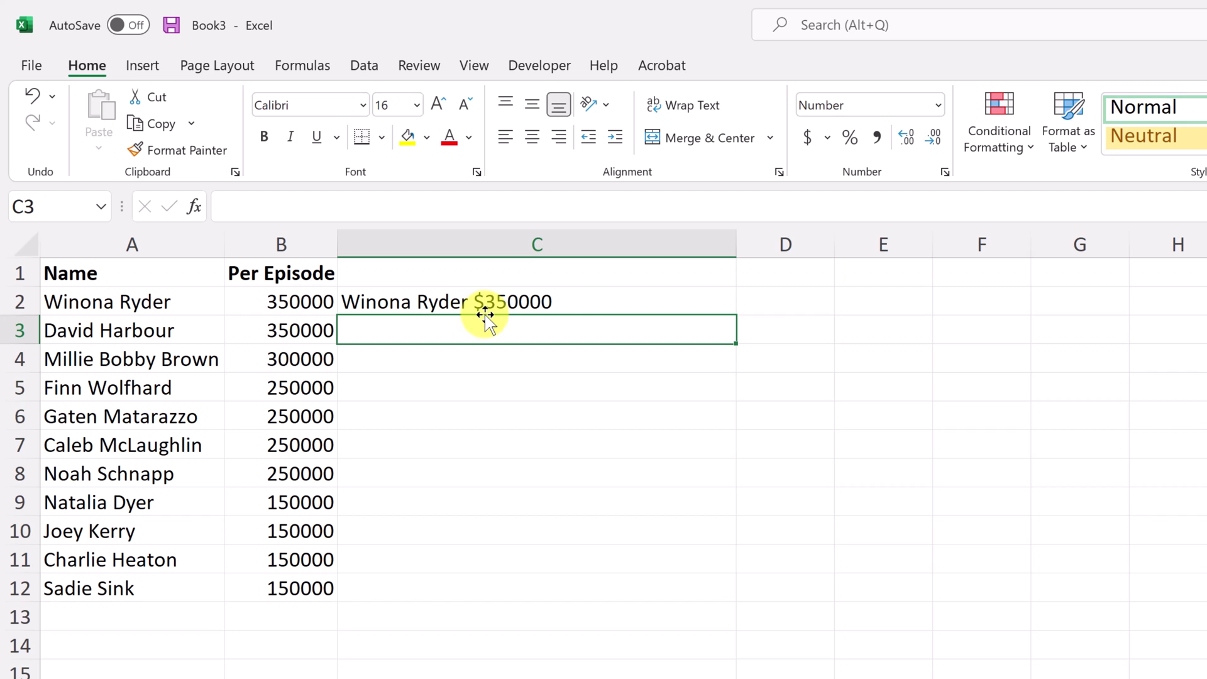
click(539, 302)
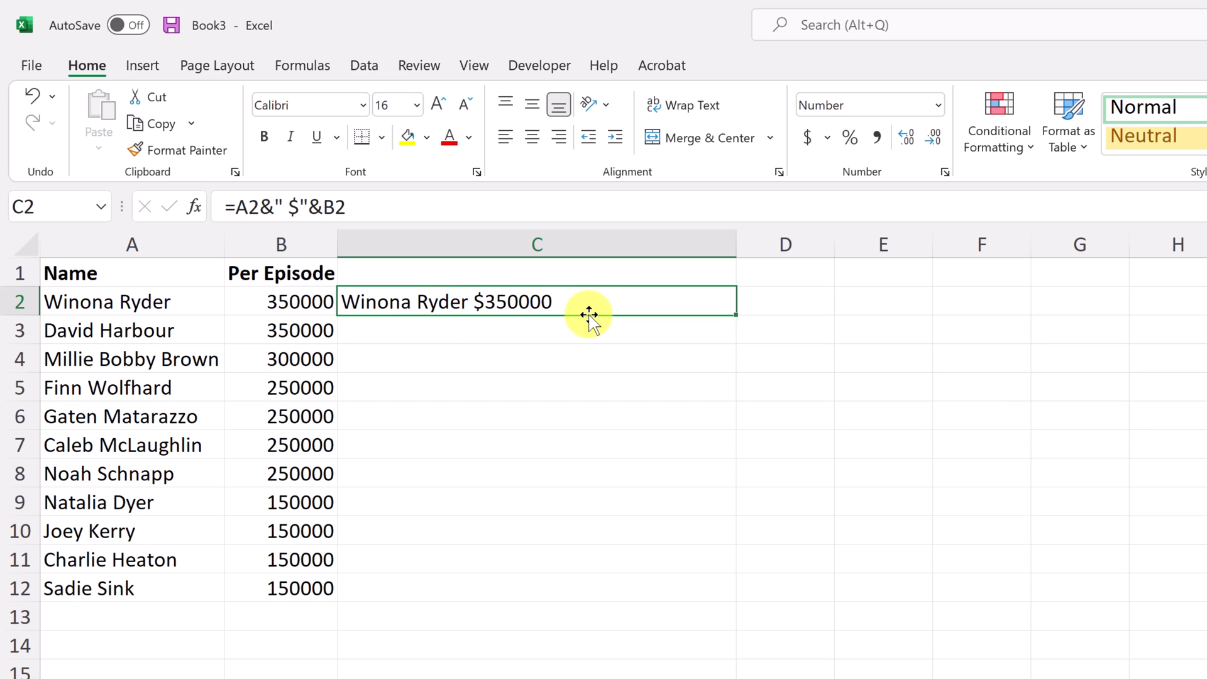
Append &" Per Episode" to C2's formula, then undo a trial fill-down to row 12.
click(377, 211)
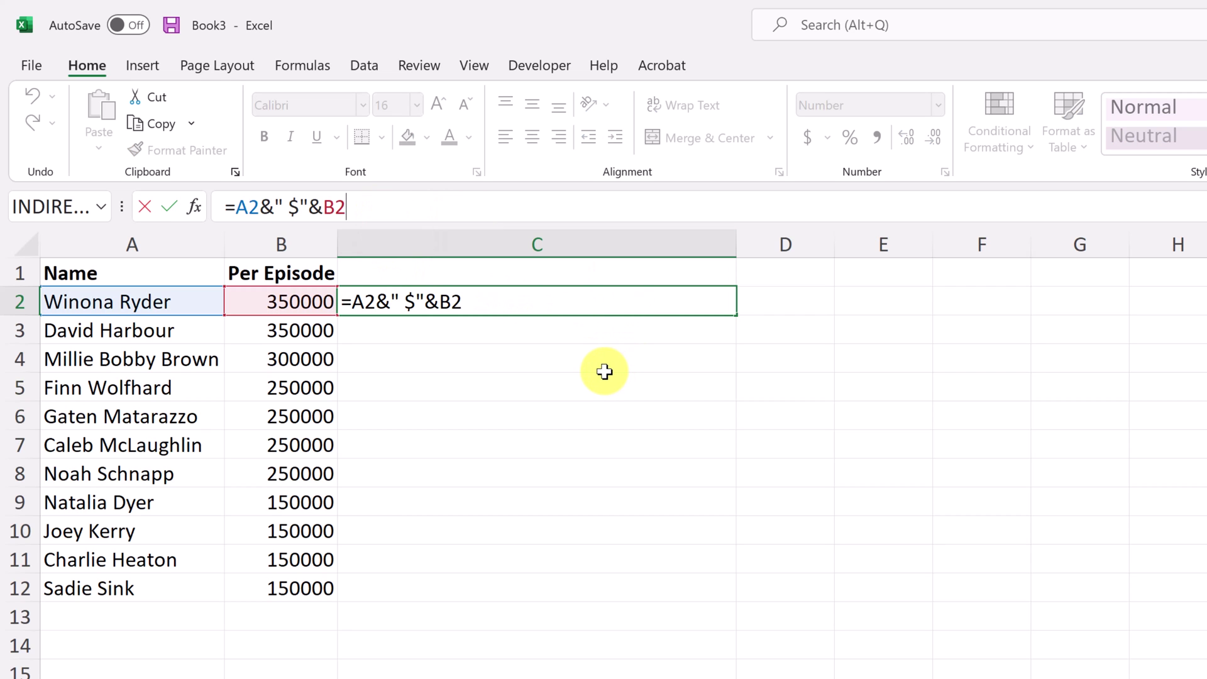
text(&")
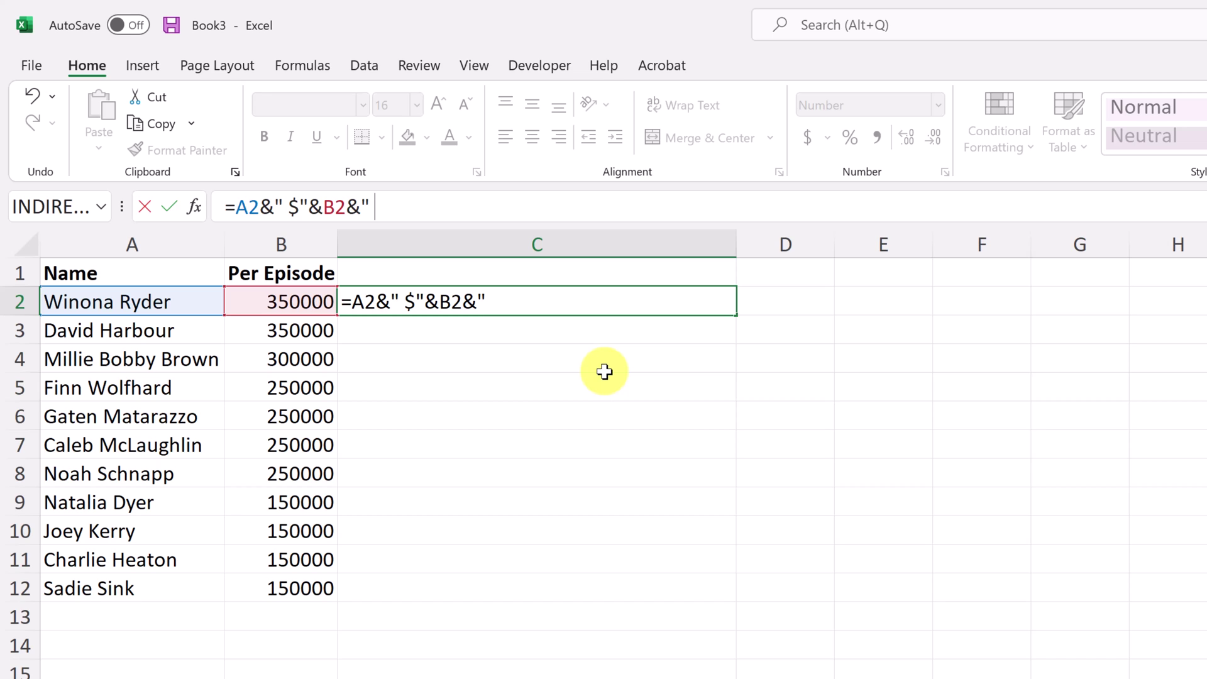
text( Per Ep)
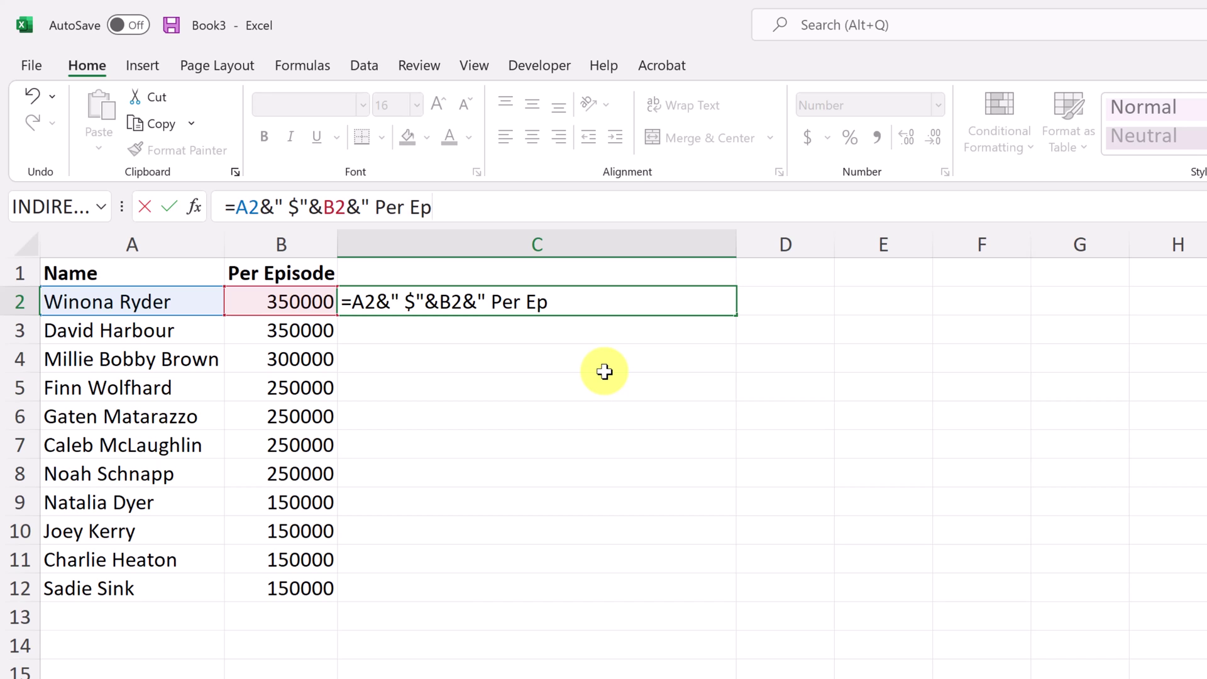
text(isode)
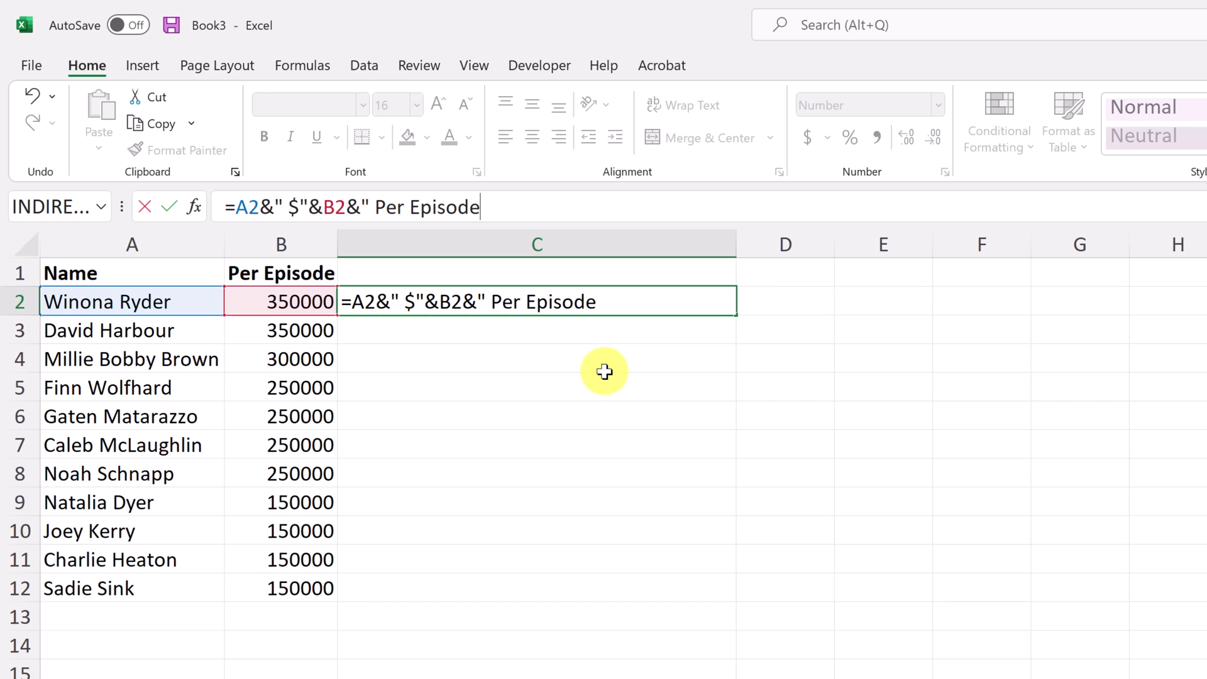
text(")
key(Return)
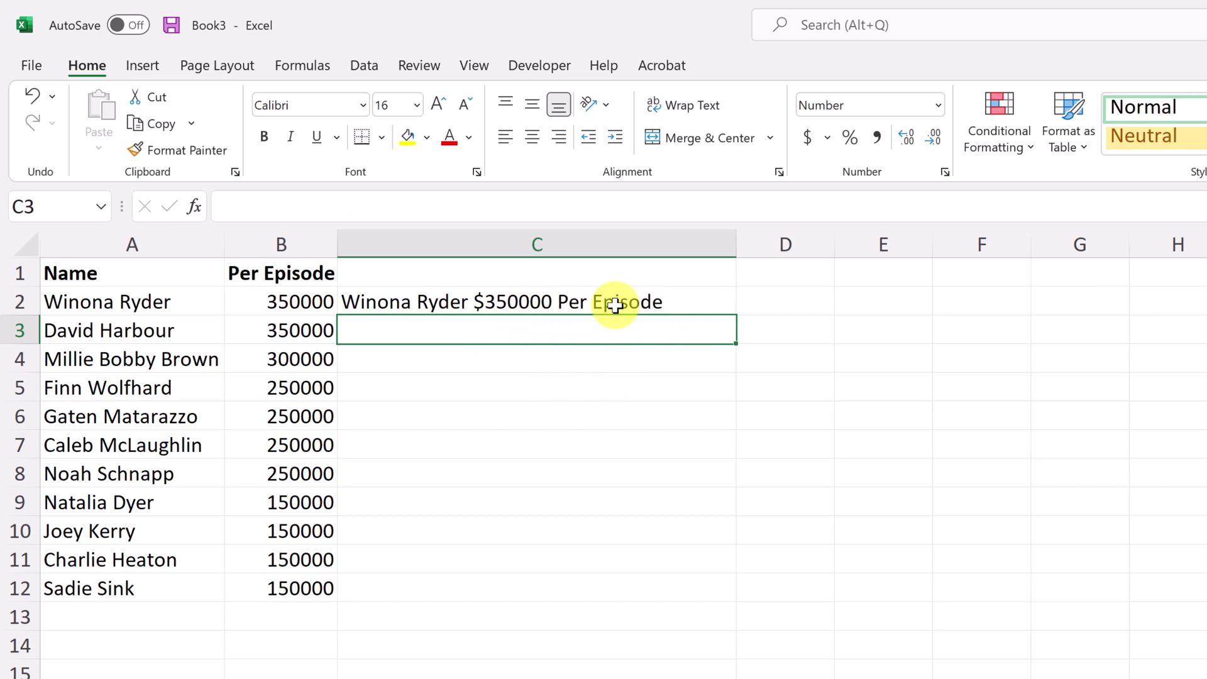
click(466, 302)
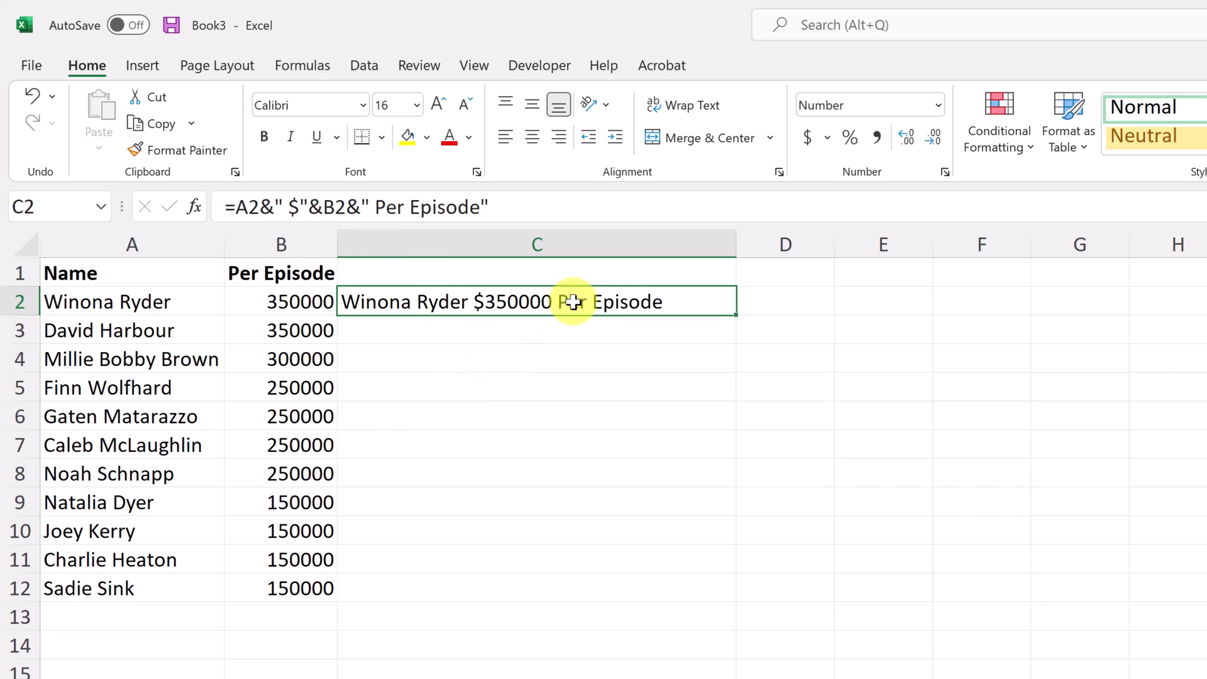
double_click(737, 315)
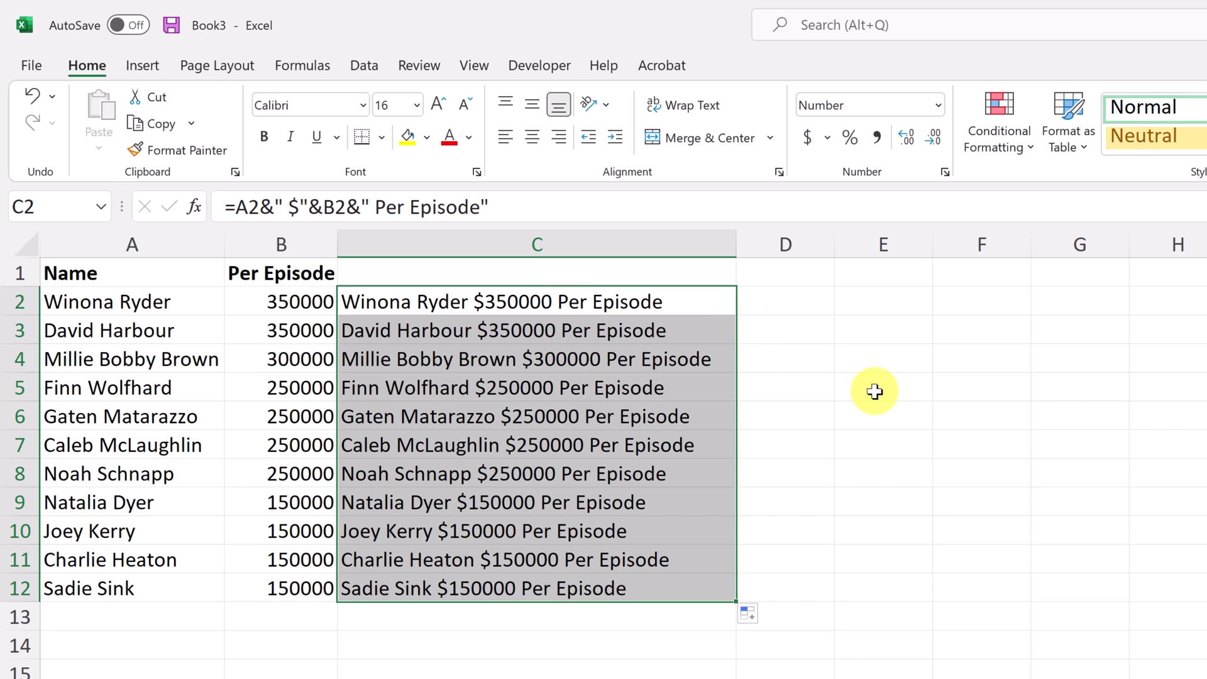
key(ctrl+z)
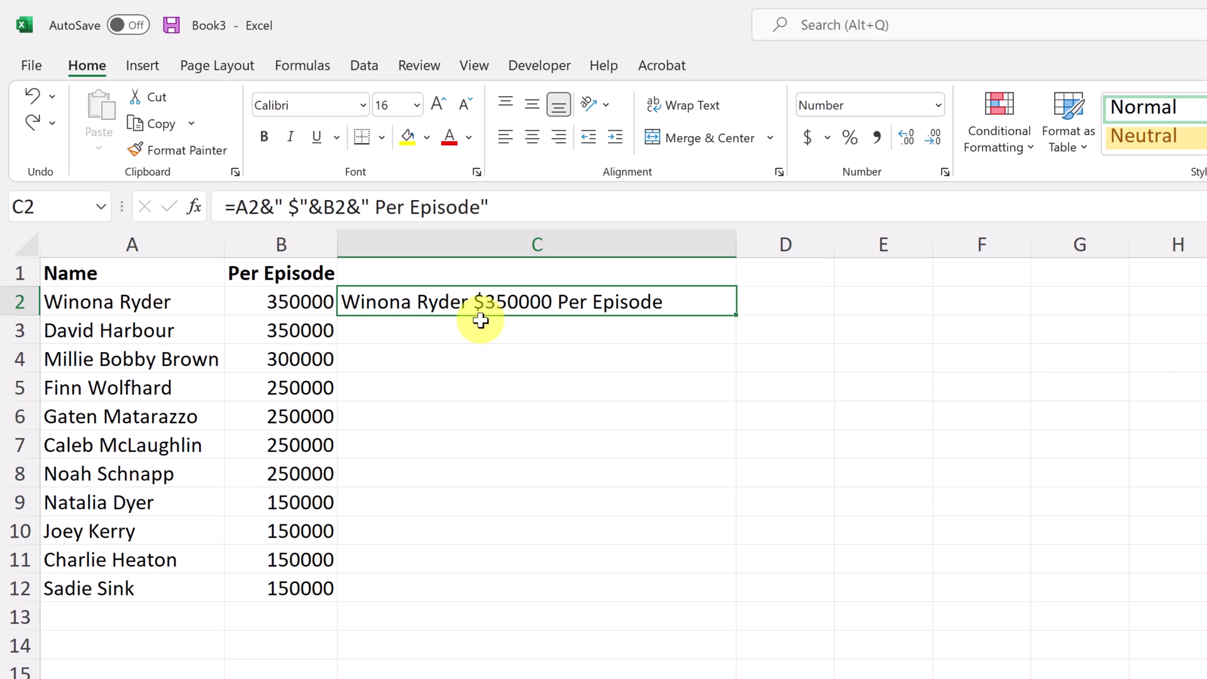
Delete the $ so C2's formula reads =A2&" "&B2&" Per Episode".
click(302, 206)
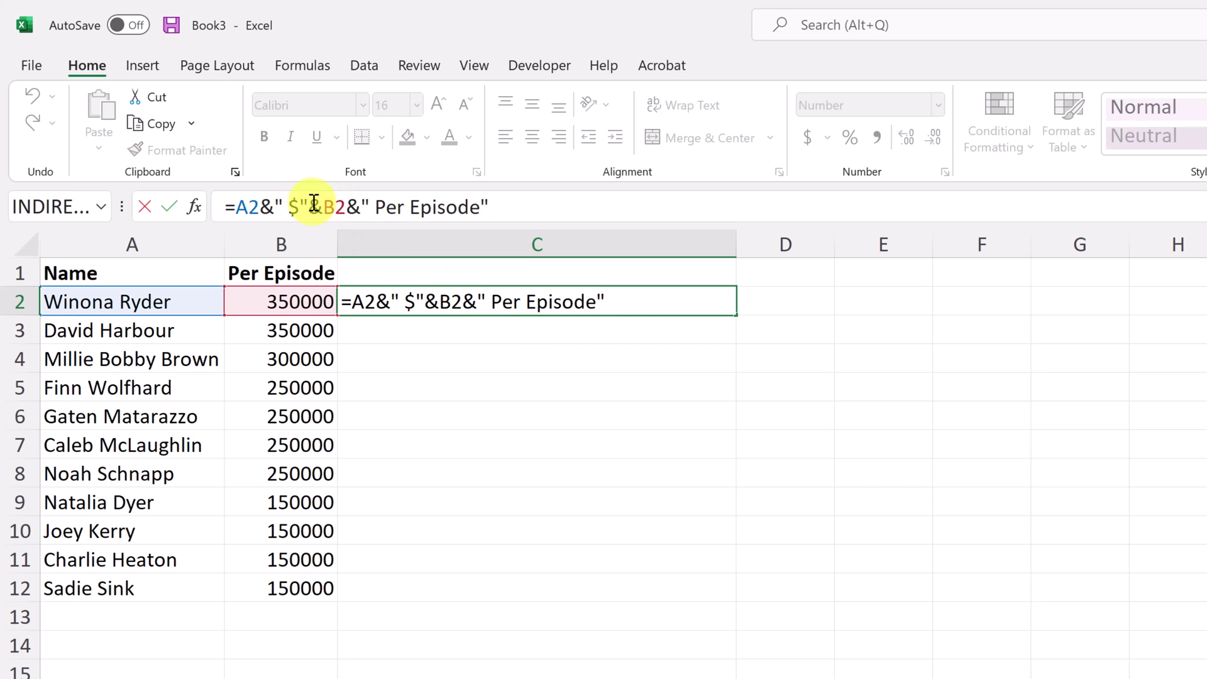
key(BackSpace)
key(Return)
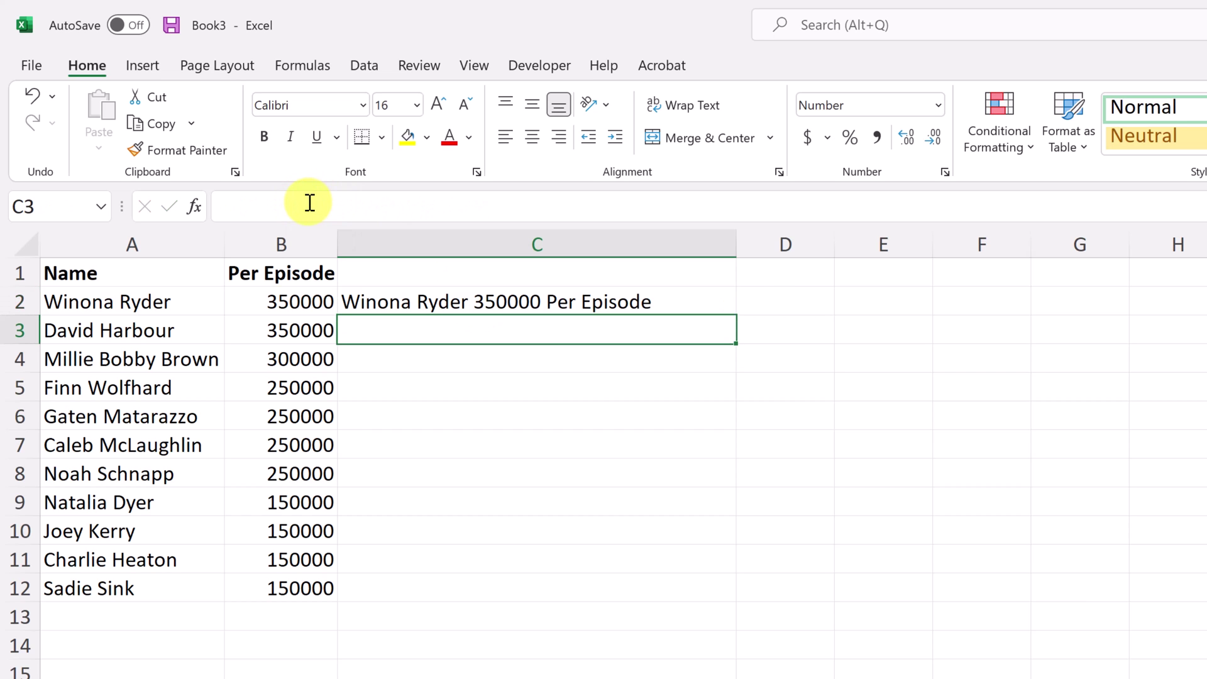
click(484, 304)
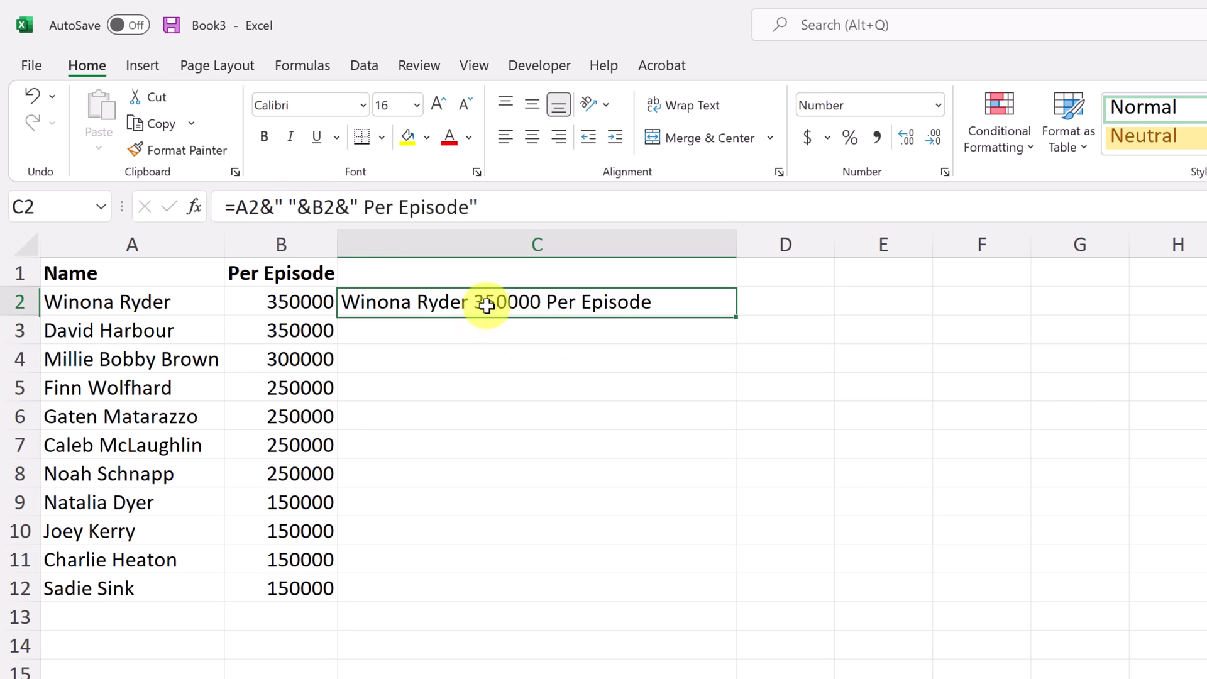
In C3's Format Cells Custom list, pick $#,##0;-$#,##0 and copy its $#,##0 part.
click(399, 336)
right_click(401, 337)
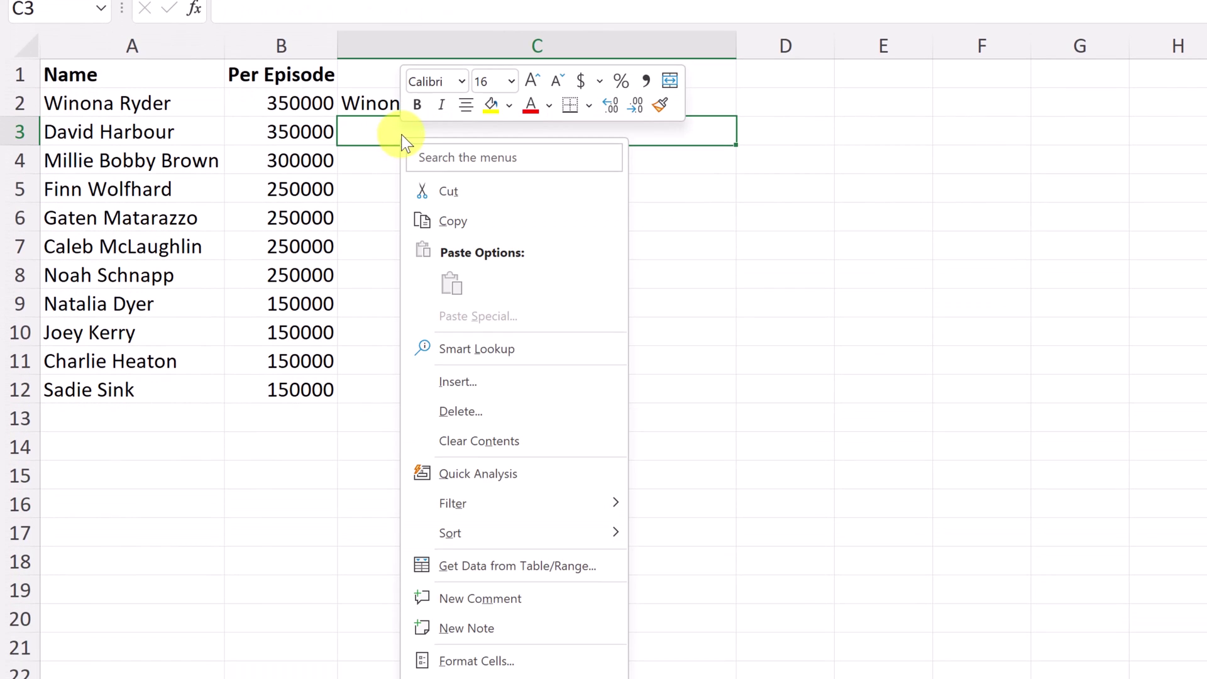
click(495, 656)
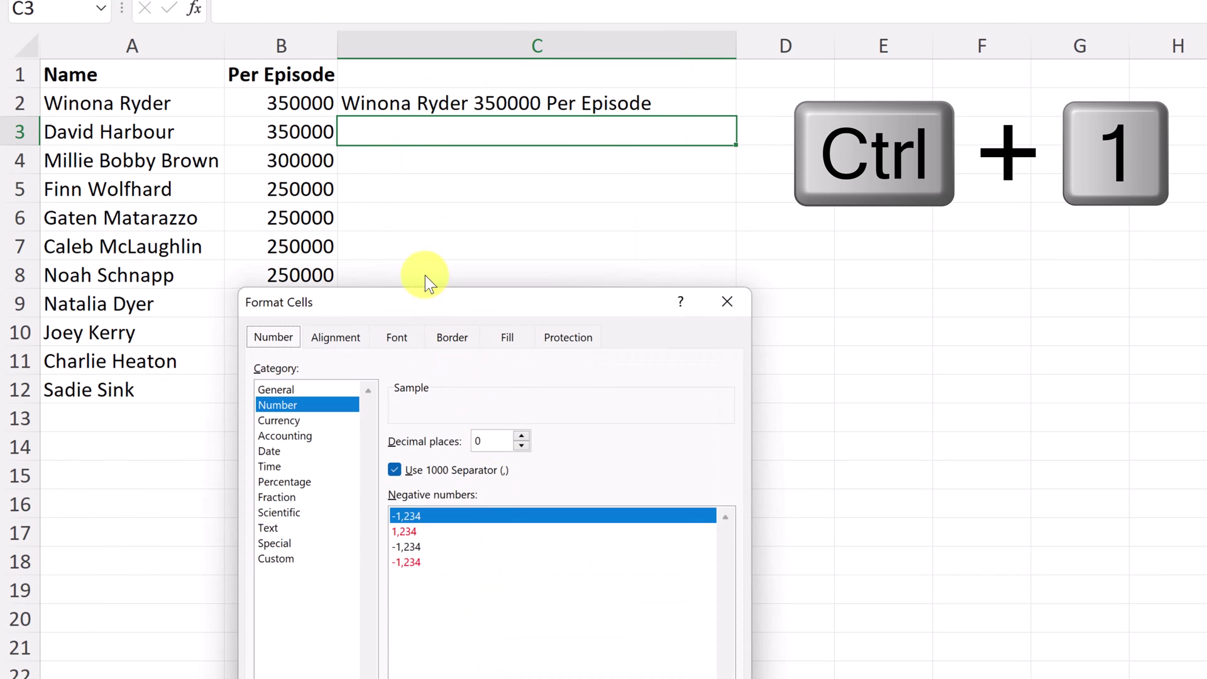
drag(434, 301, 469, 18)
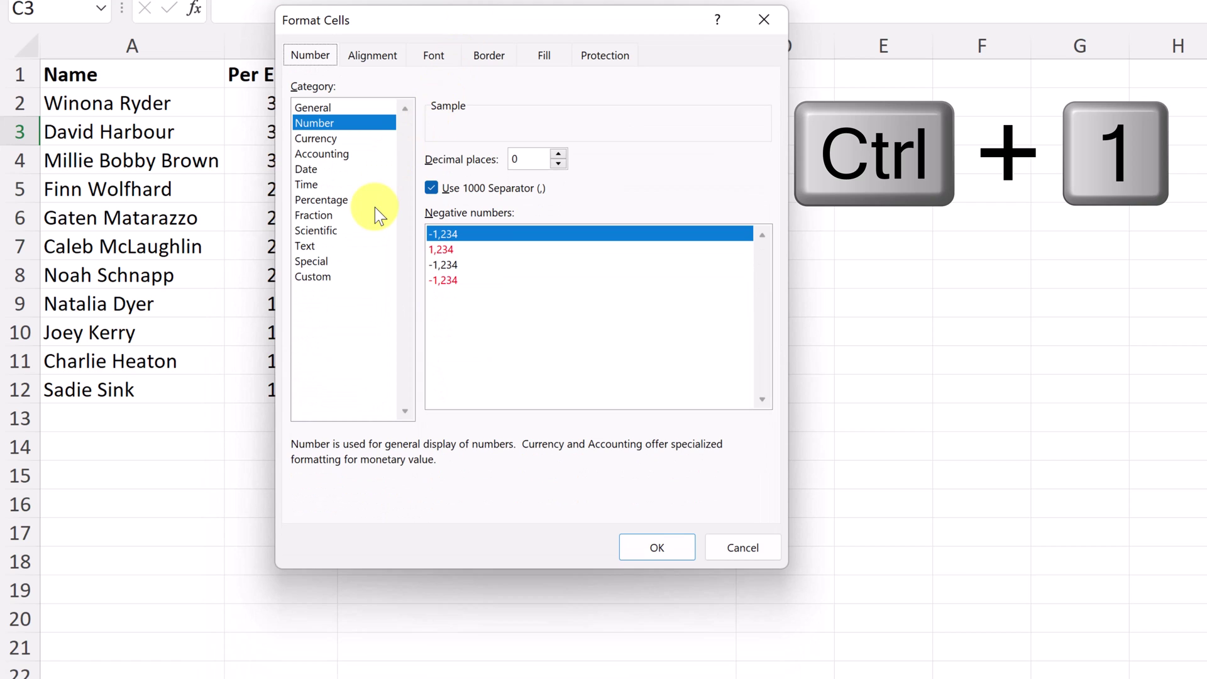
click(319, 277)
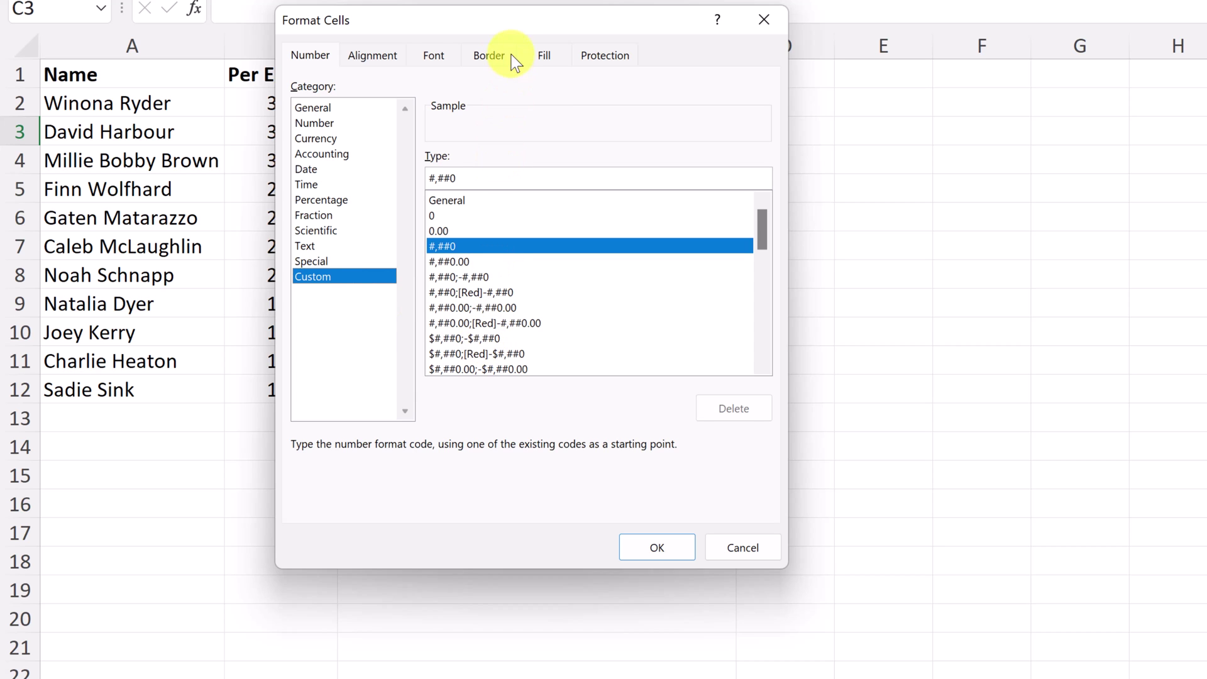
drag(501, 20, 640, 14)
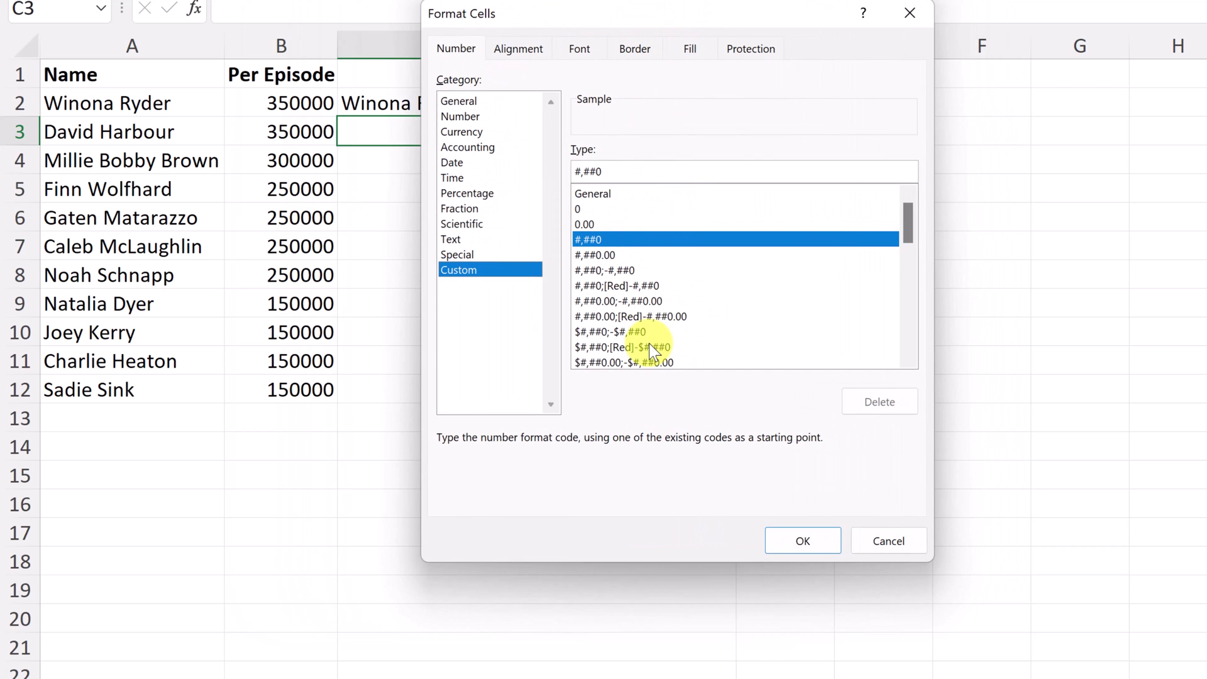
click(599, 331)
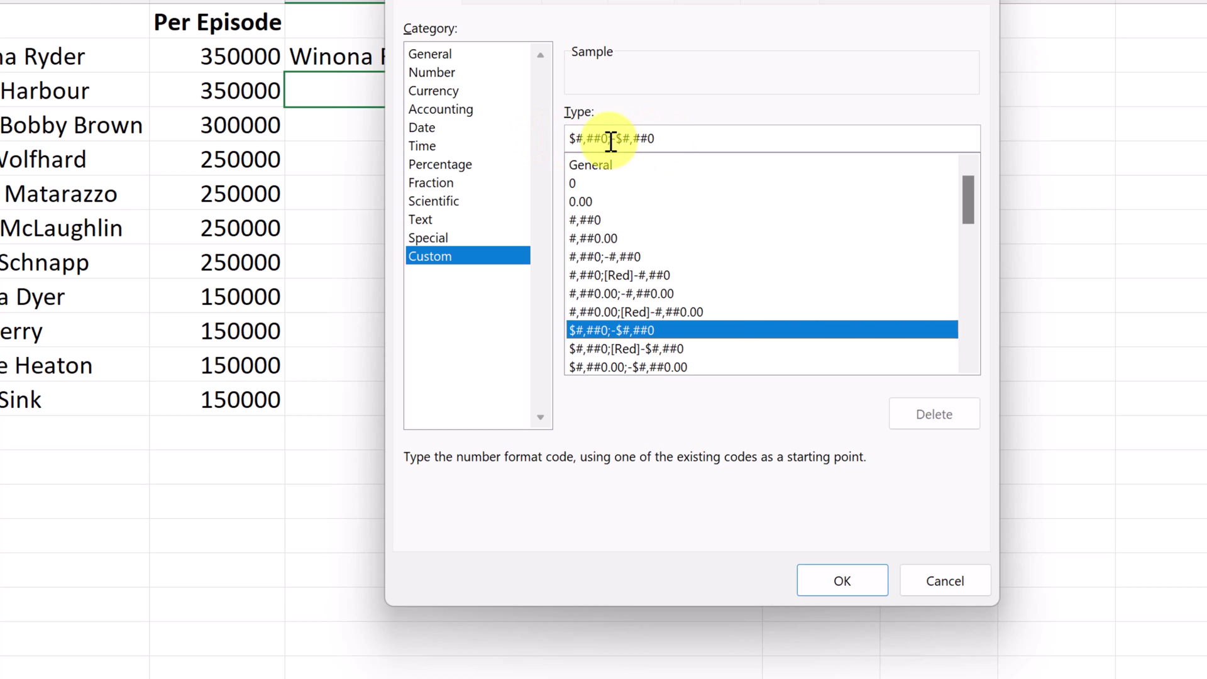
drag(608, 139, 568, 137)
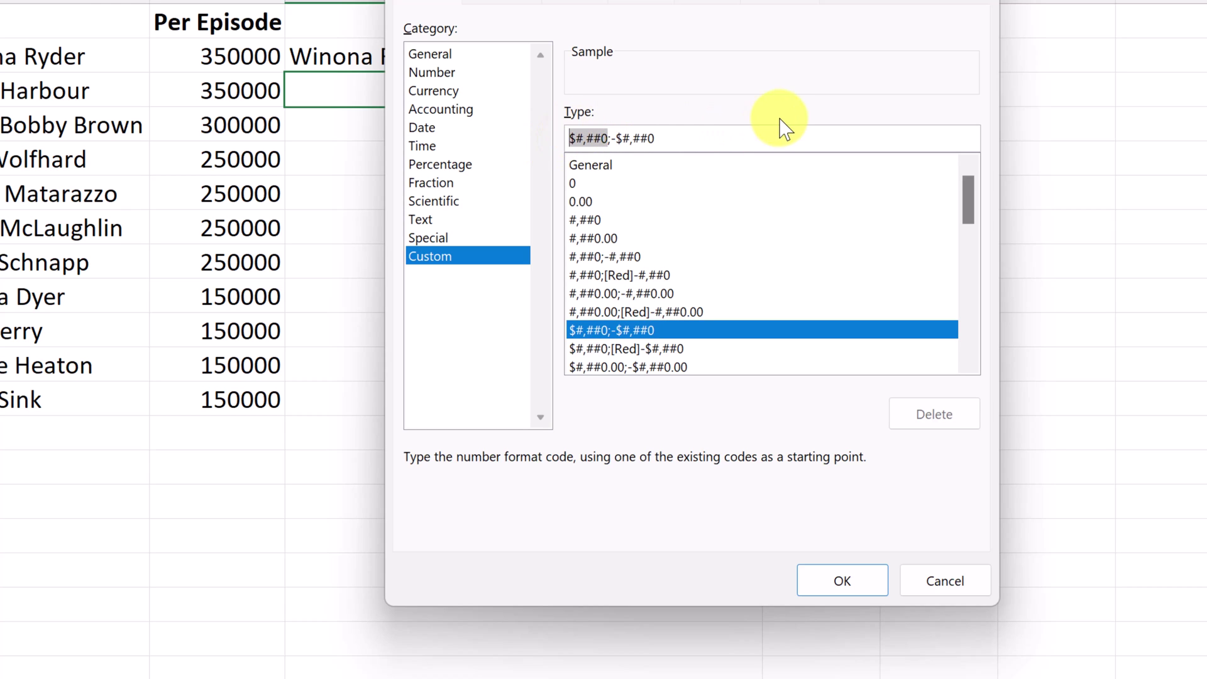
key(ctrl+c)
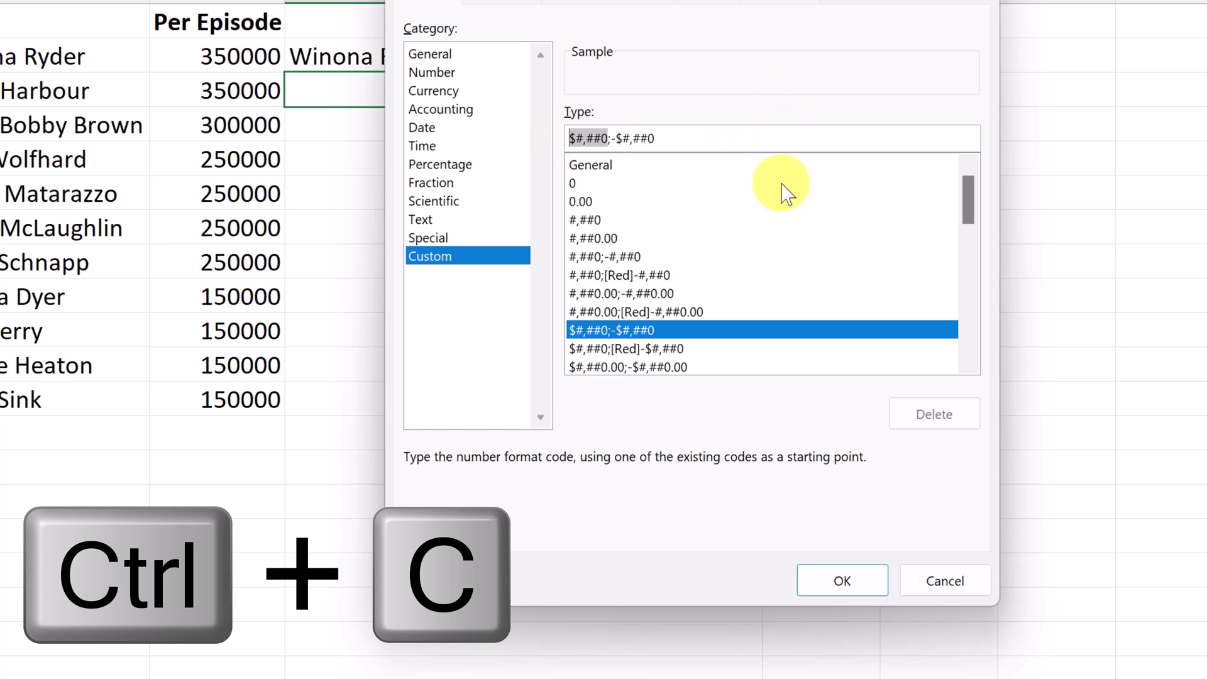
click(870, 616)
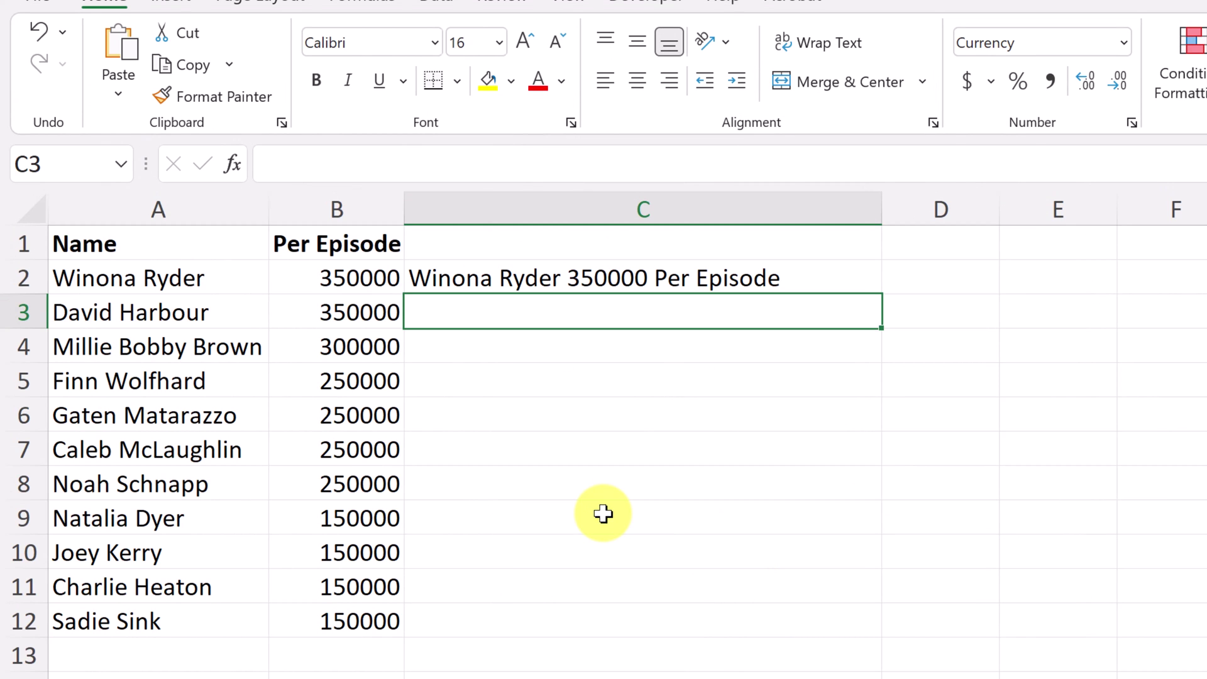
key(ctrl+1)
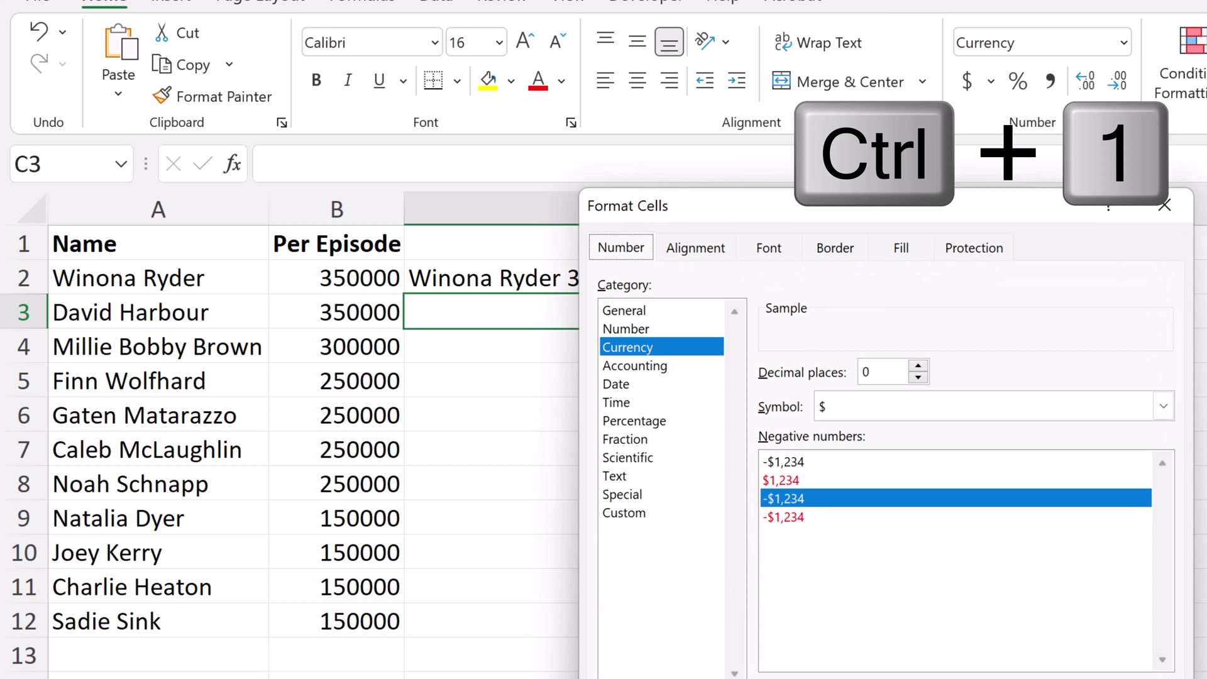
key(Escape)
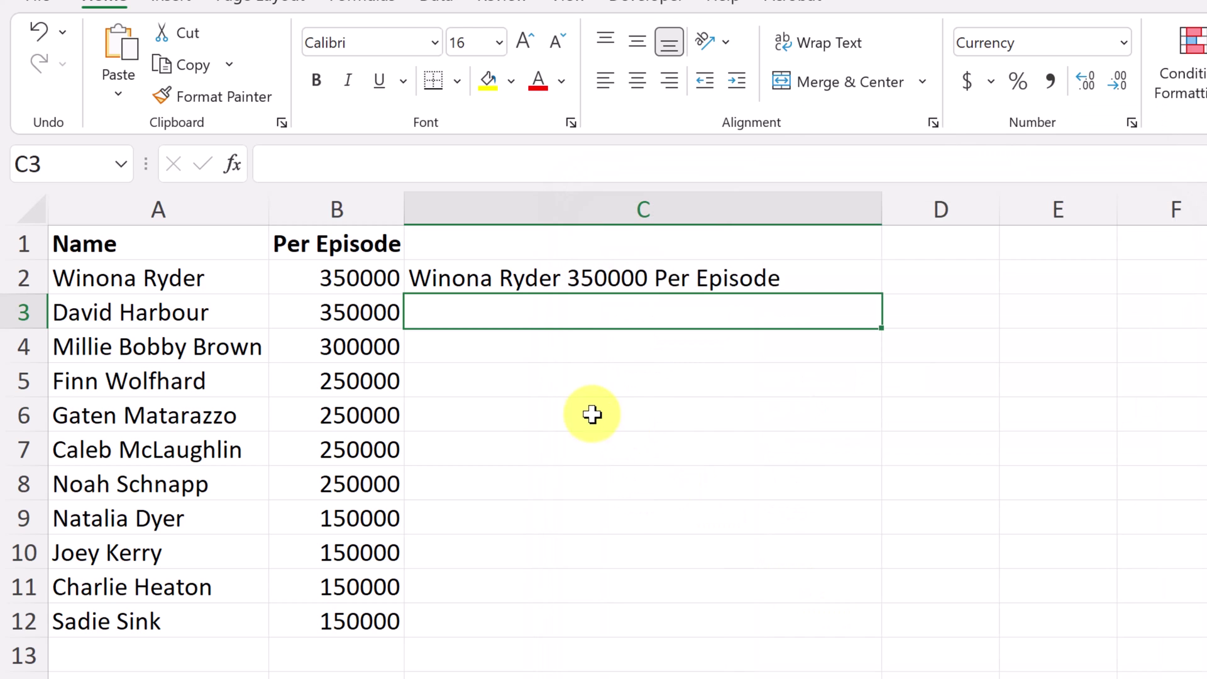
Wrap the pay in TEXT(B2,"$#,##0") within C2's sentence formula.
click(488, 280)
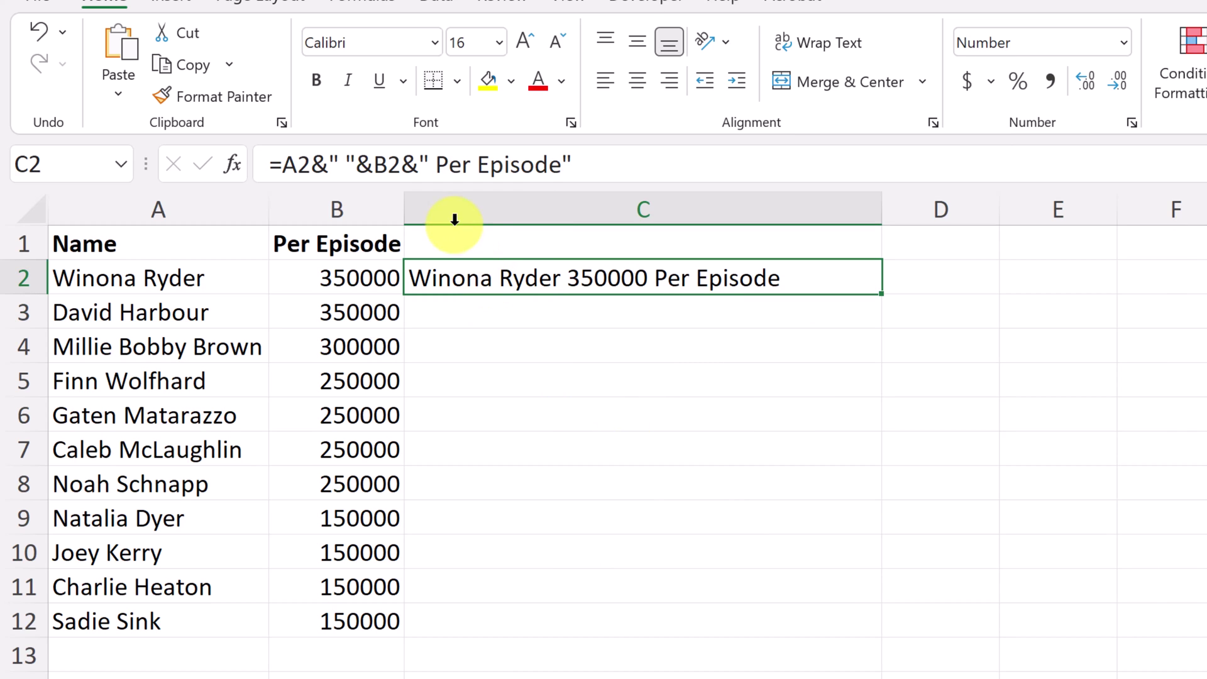
click(373, 161)
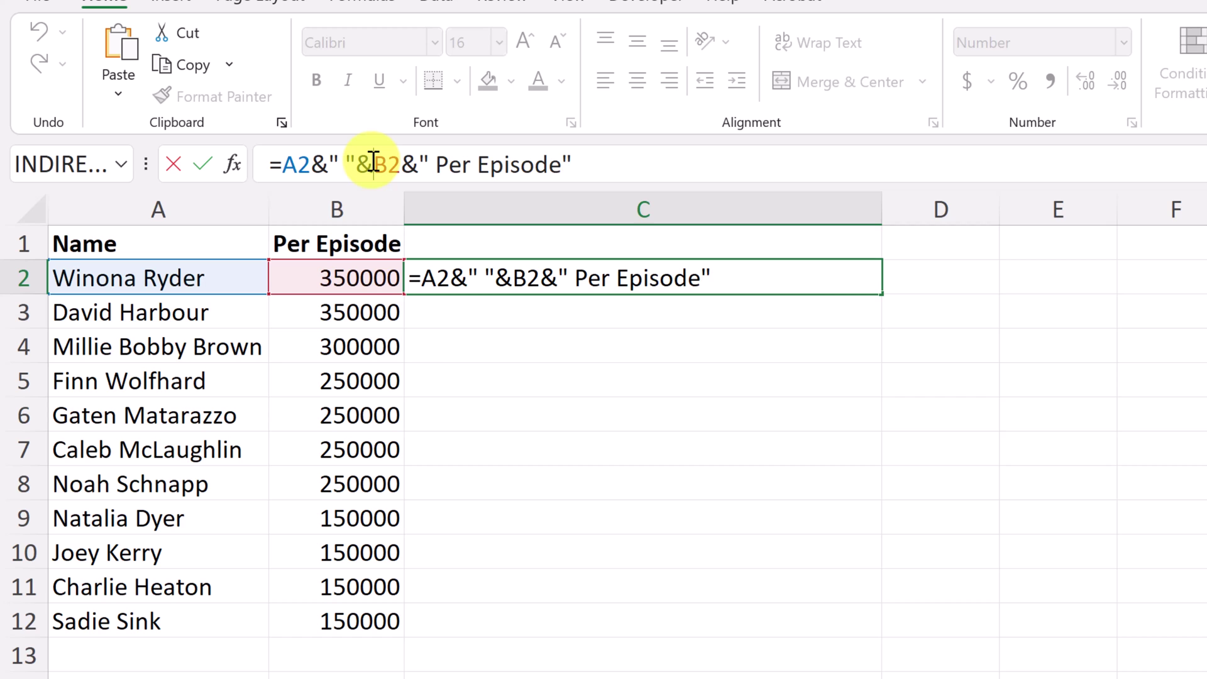
text(tex)
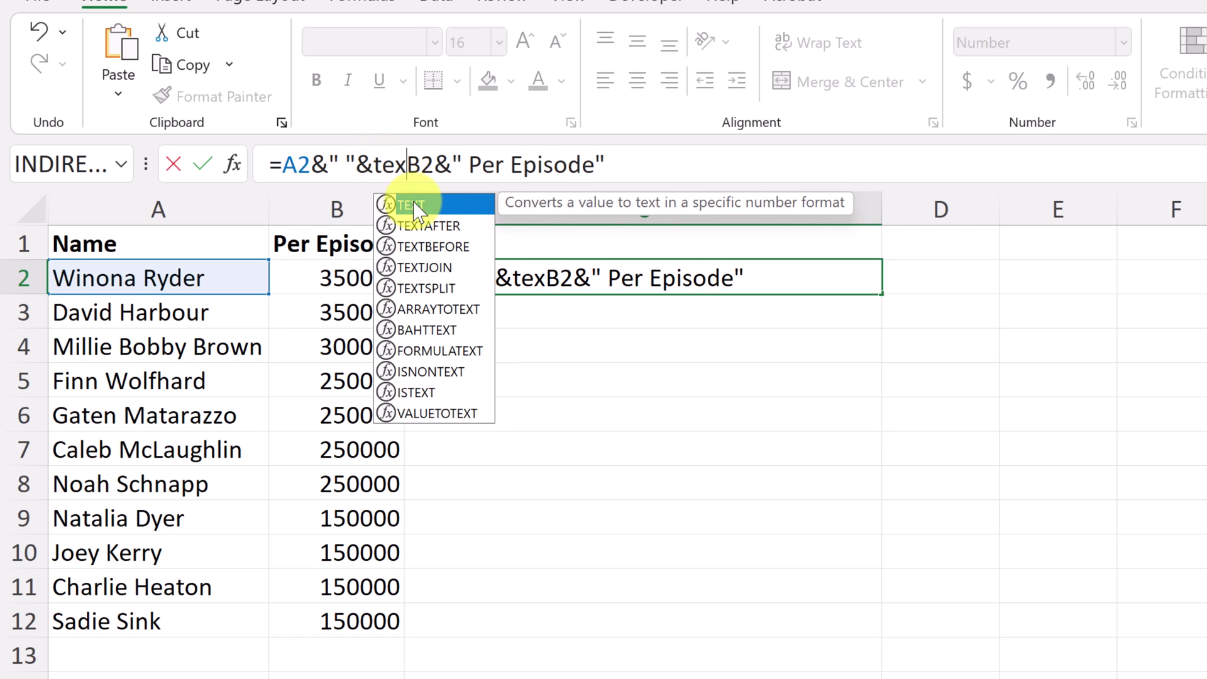
double_click(416, 207)
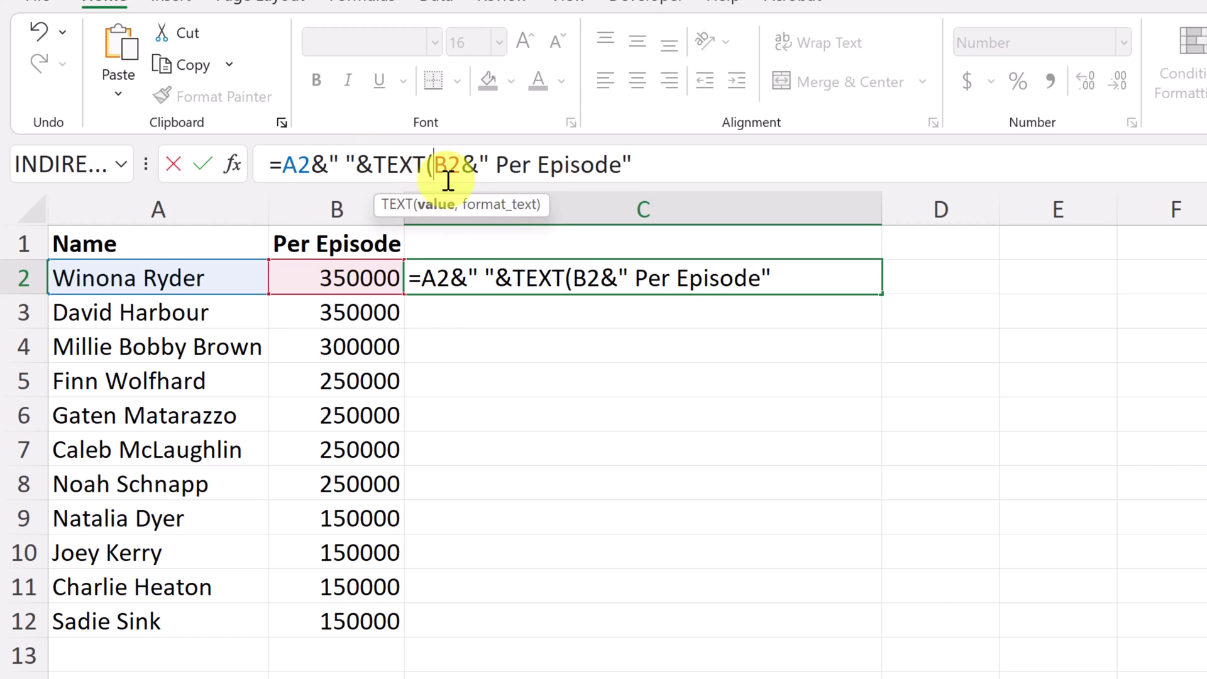
click(467, 166)
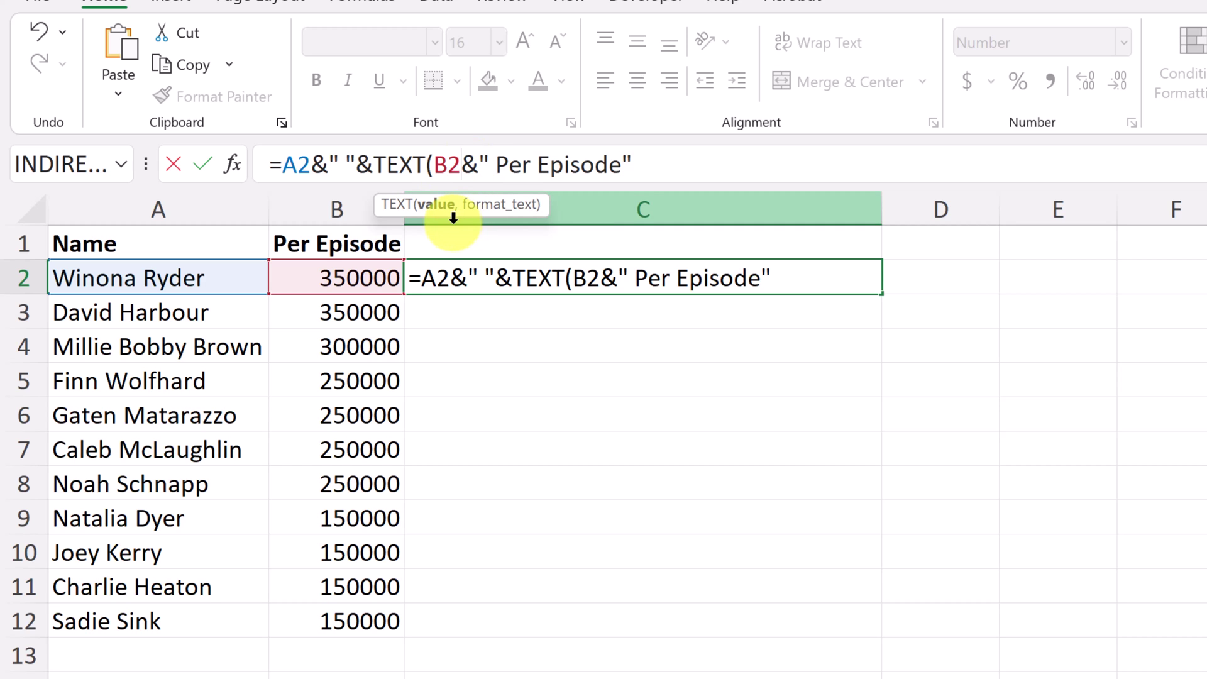
text(,)
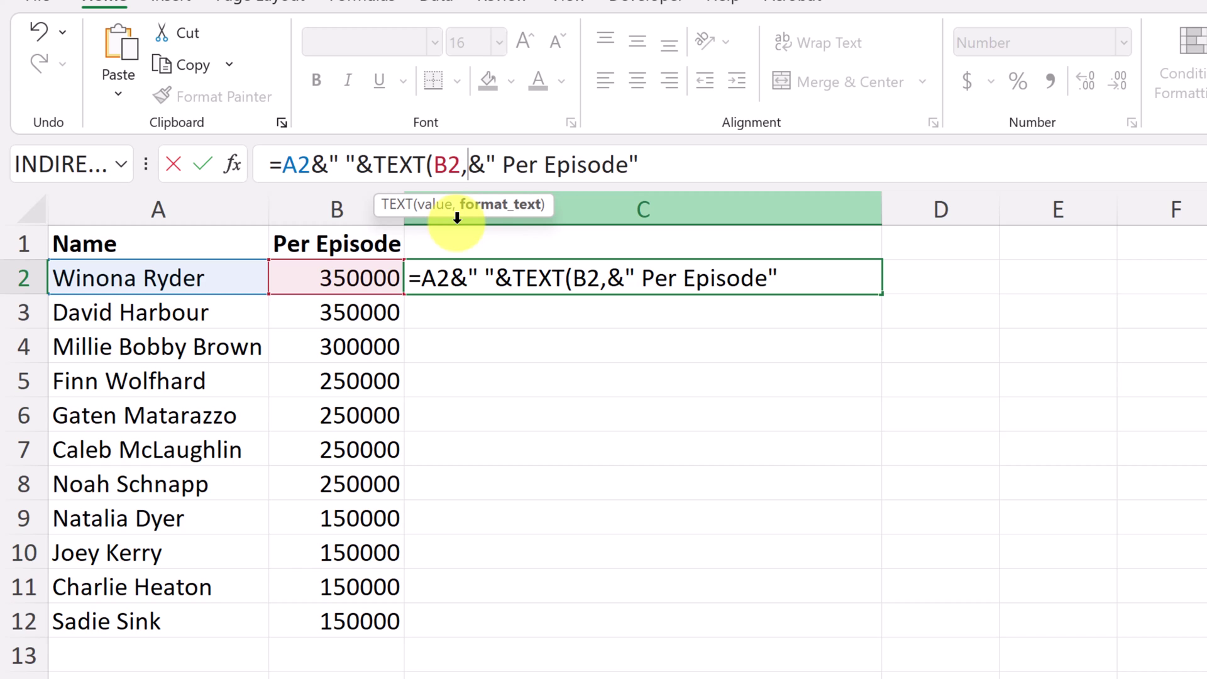
text(")
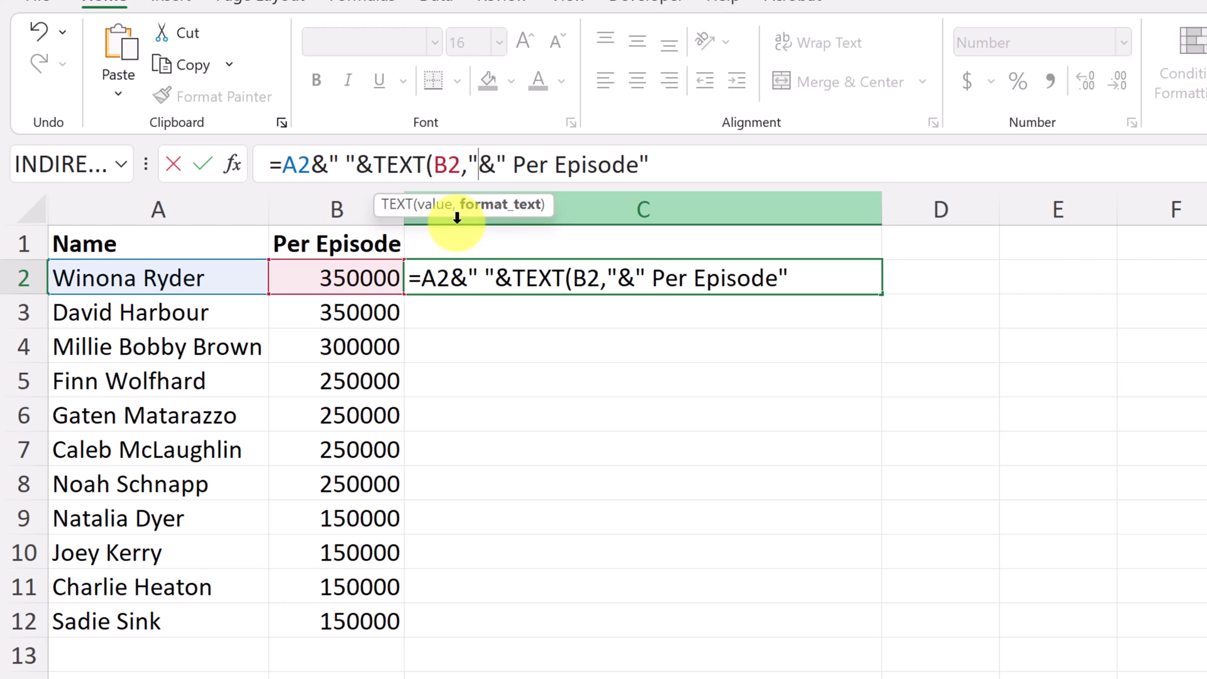
key(ctrl+v)
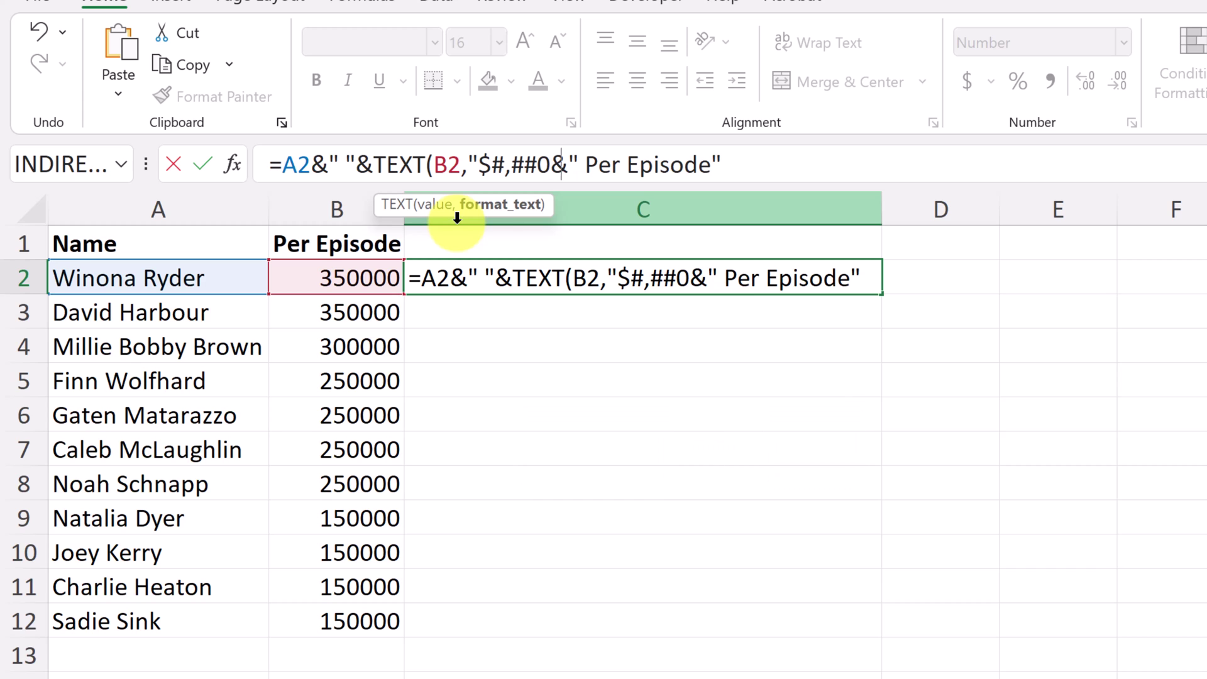
text(")
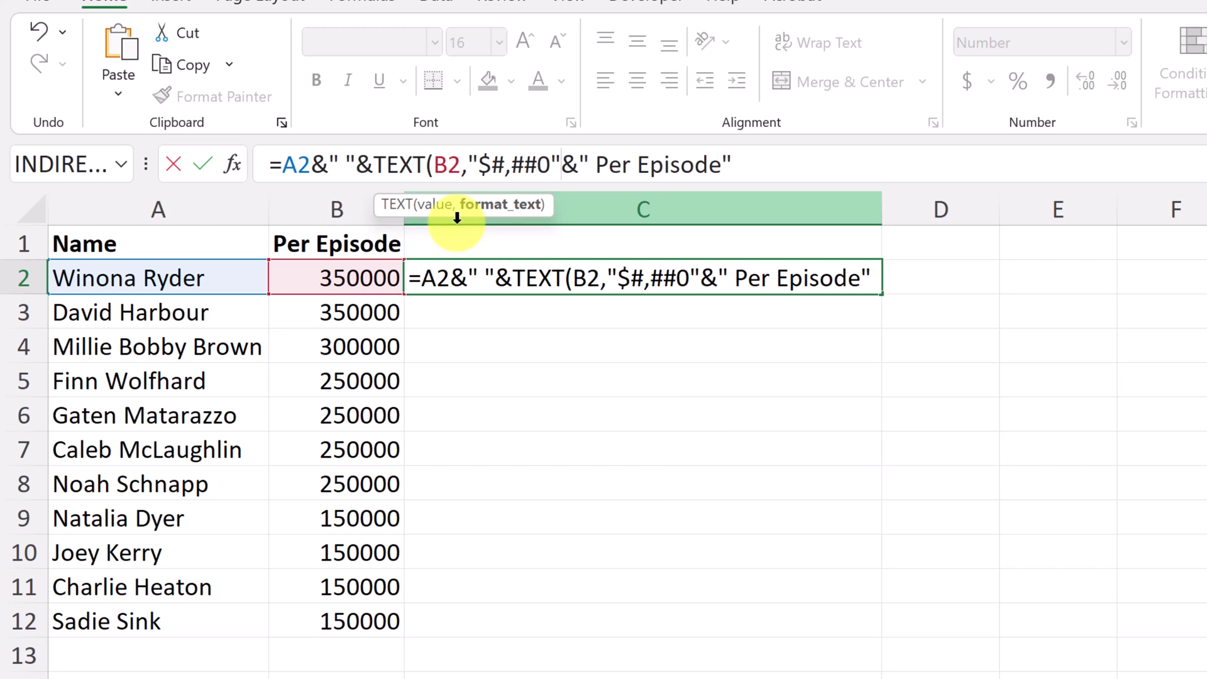
text())
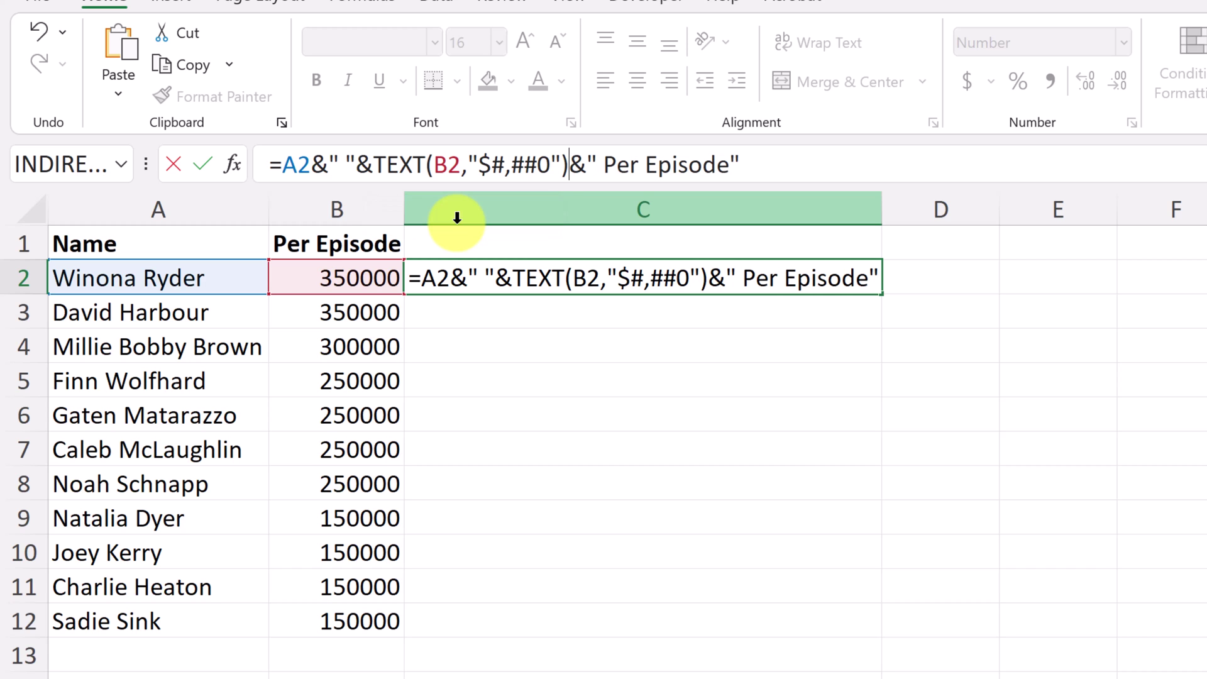
key(Return)
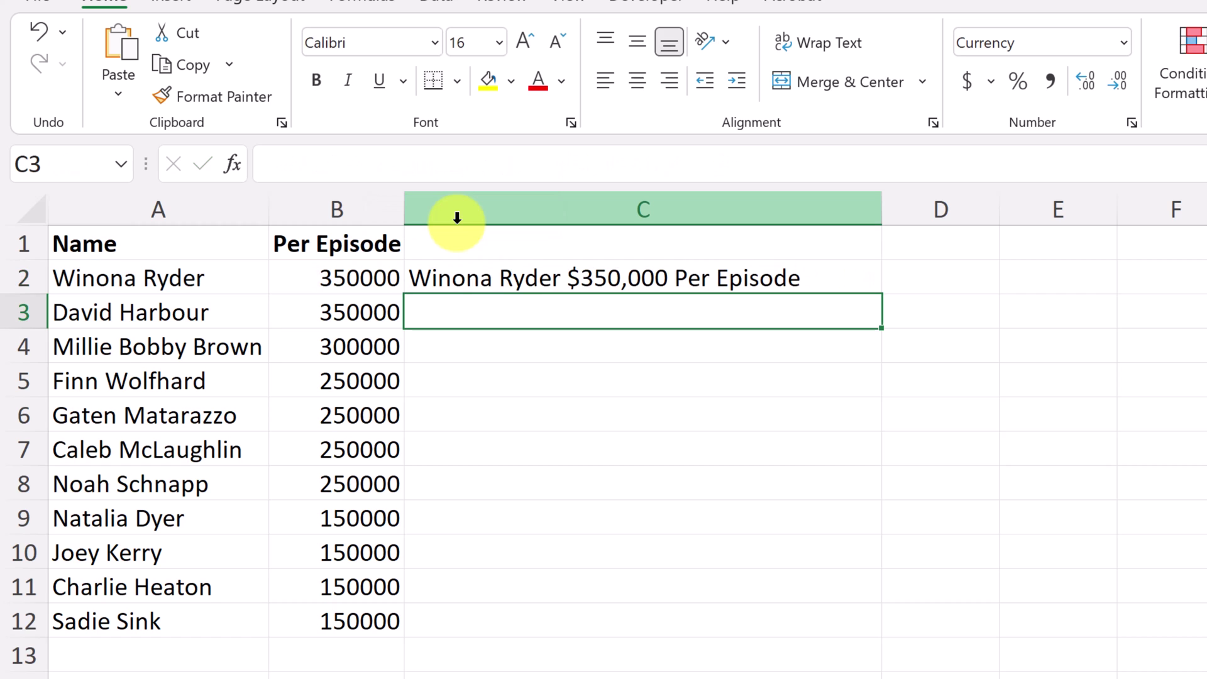
Fill C2's currency sentence formula down through C12.
click(603, 289)
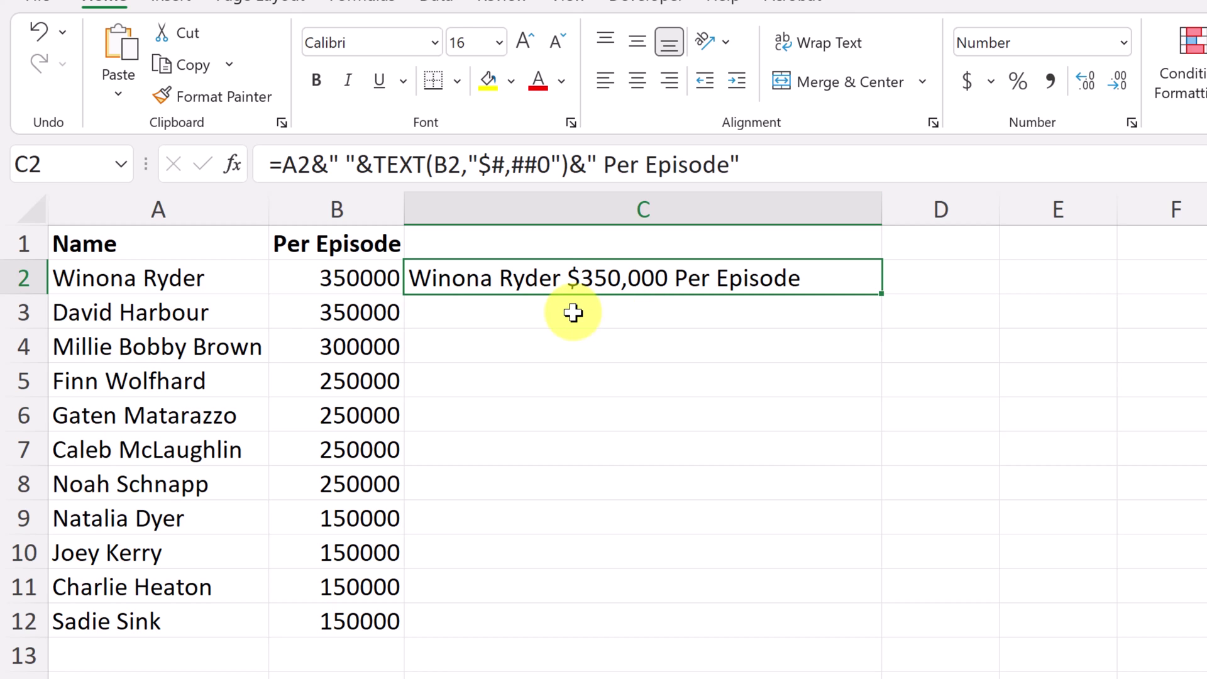
double_click(886, 295)
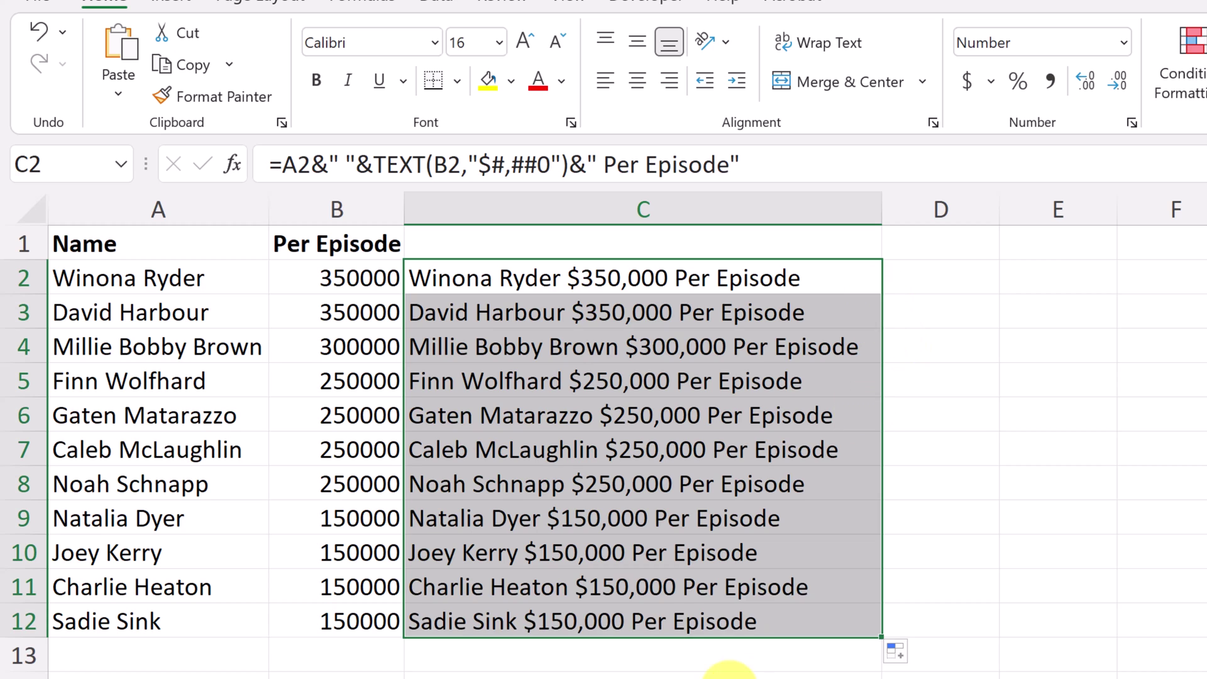
click(729, 674)
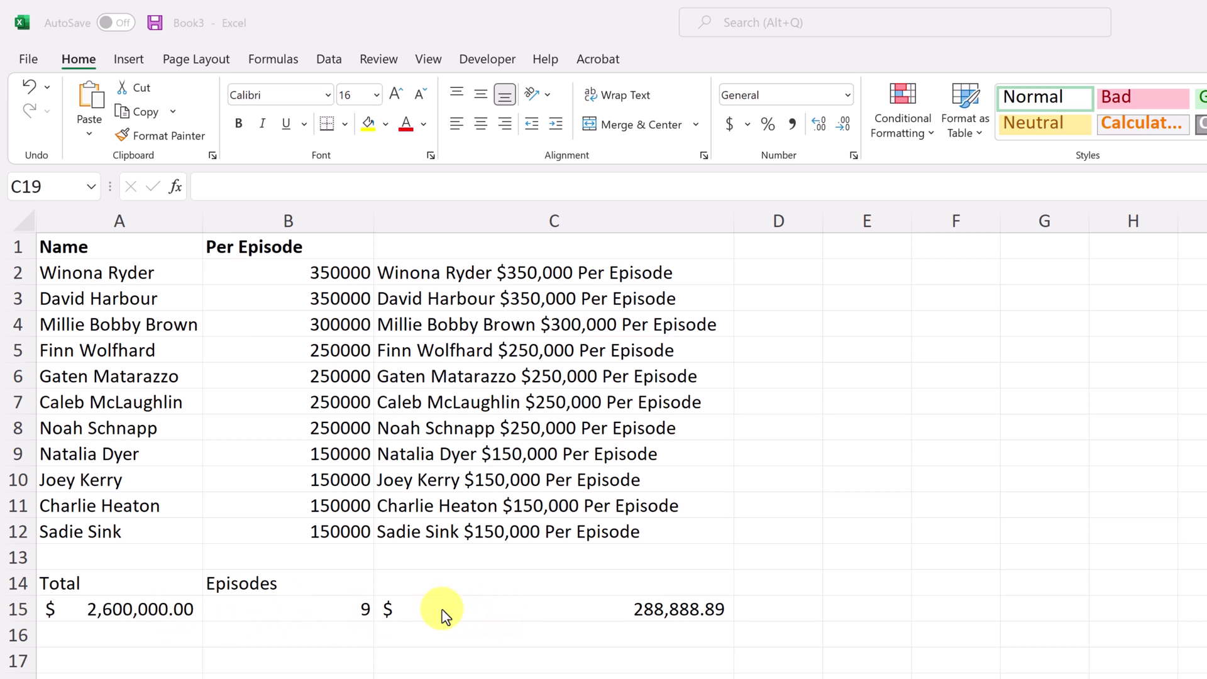
click(550, 611)
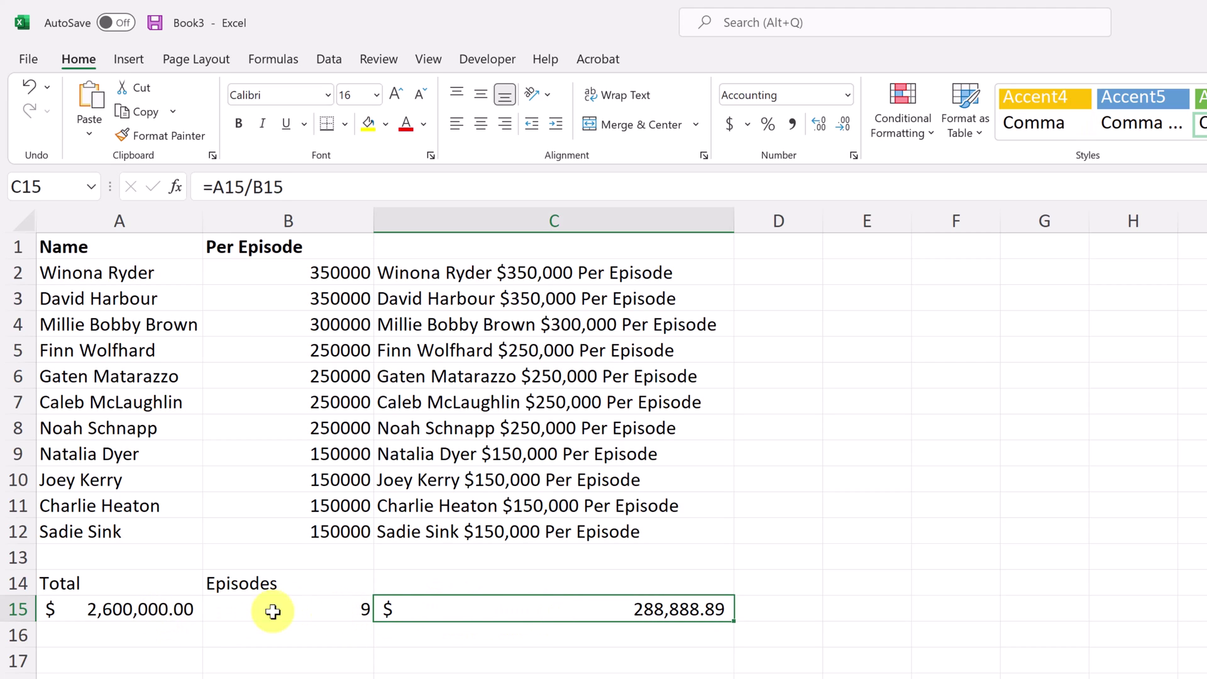
click(149, 608)
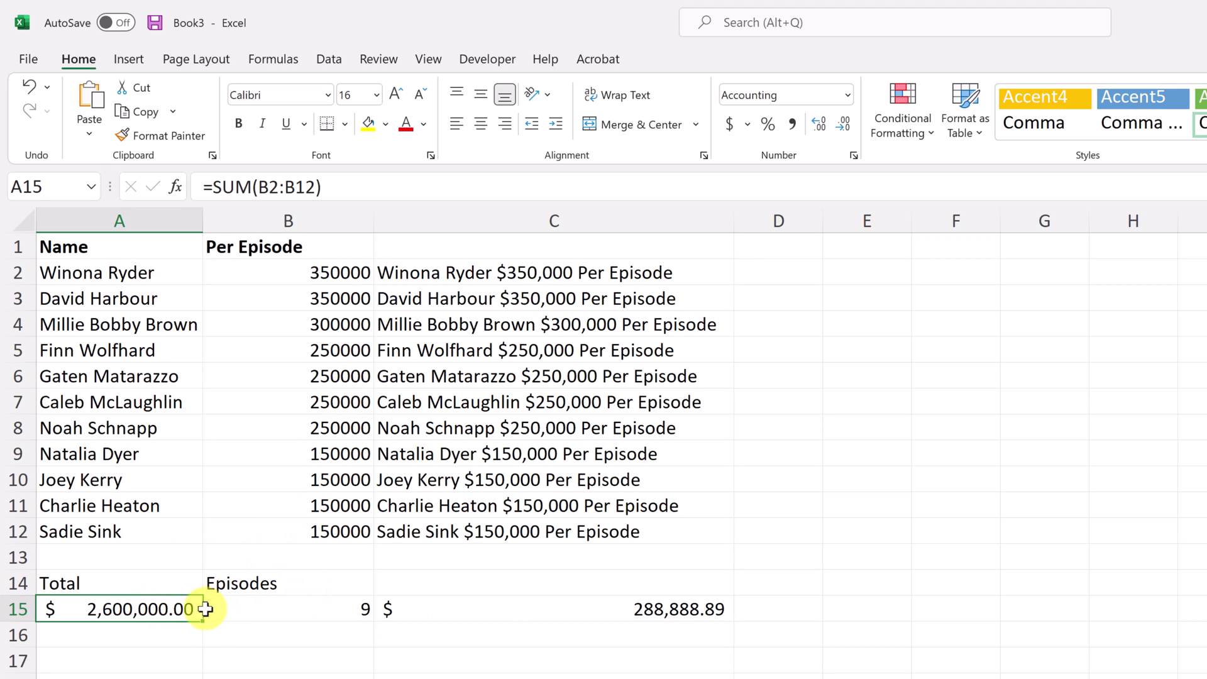
click(334, 610)
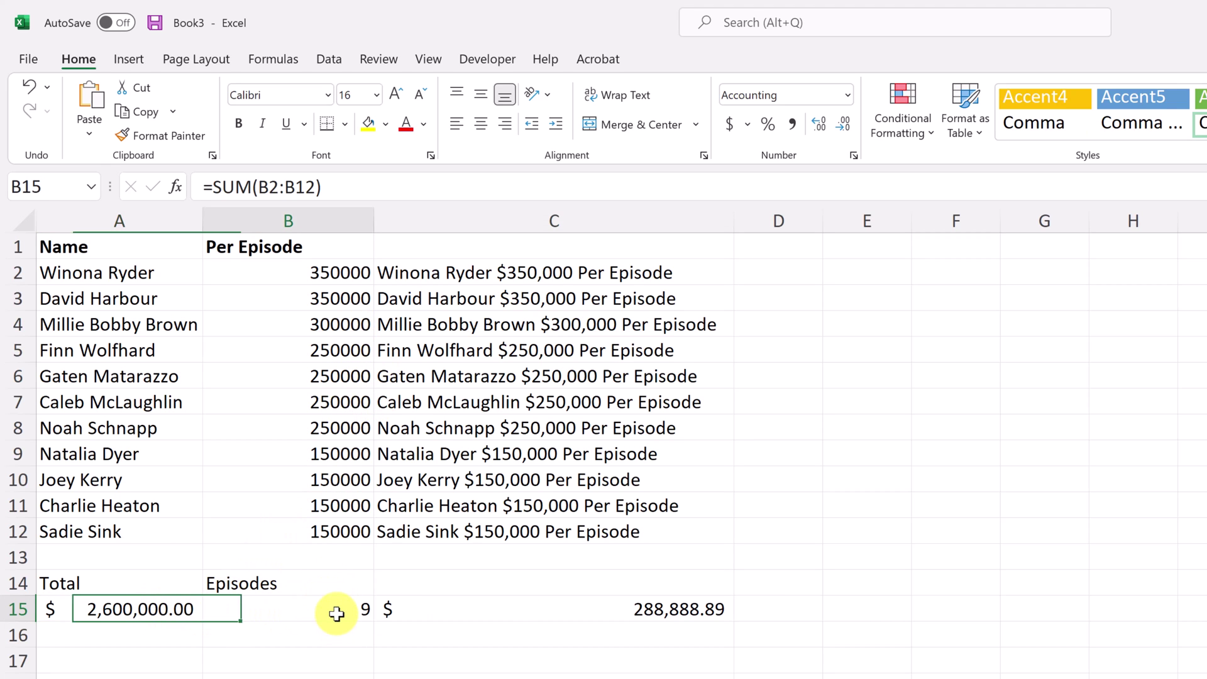
click(519, 611)
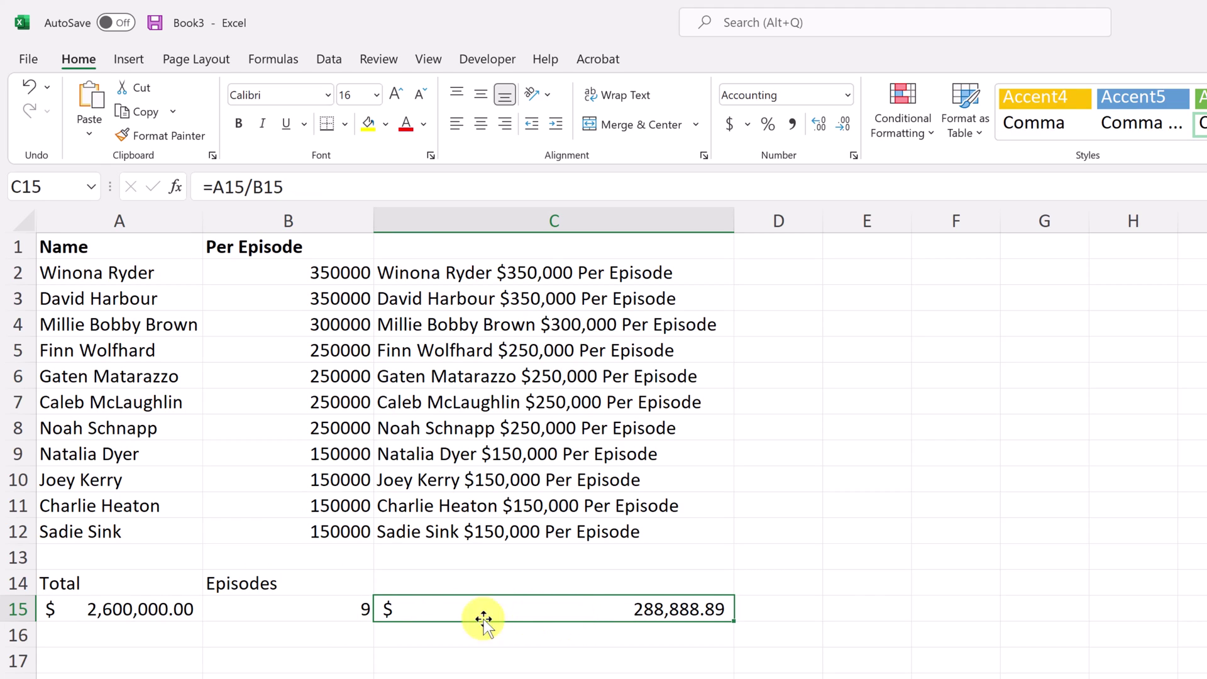
click(315, 613)
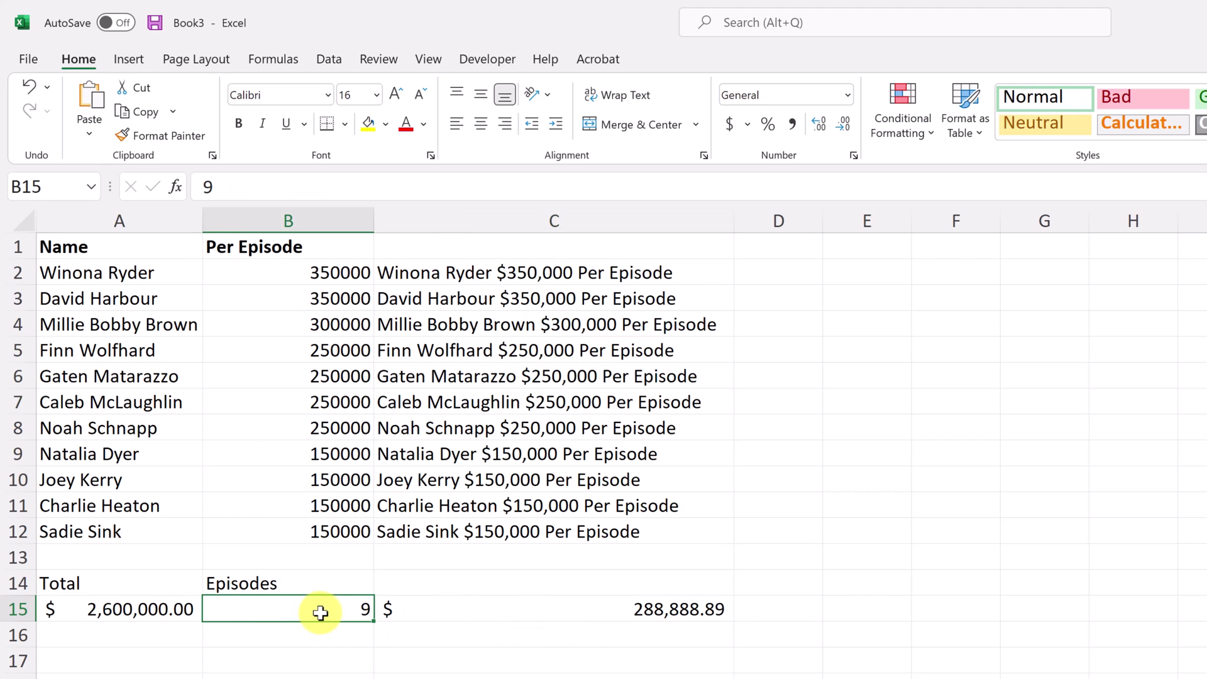
double_click(329, 612)
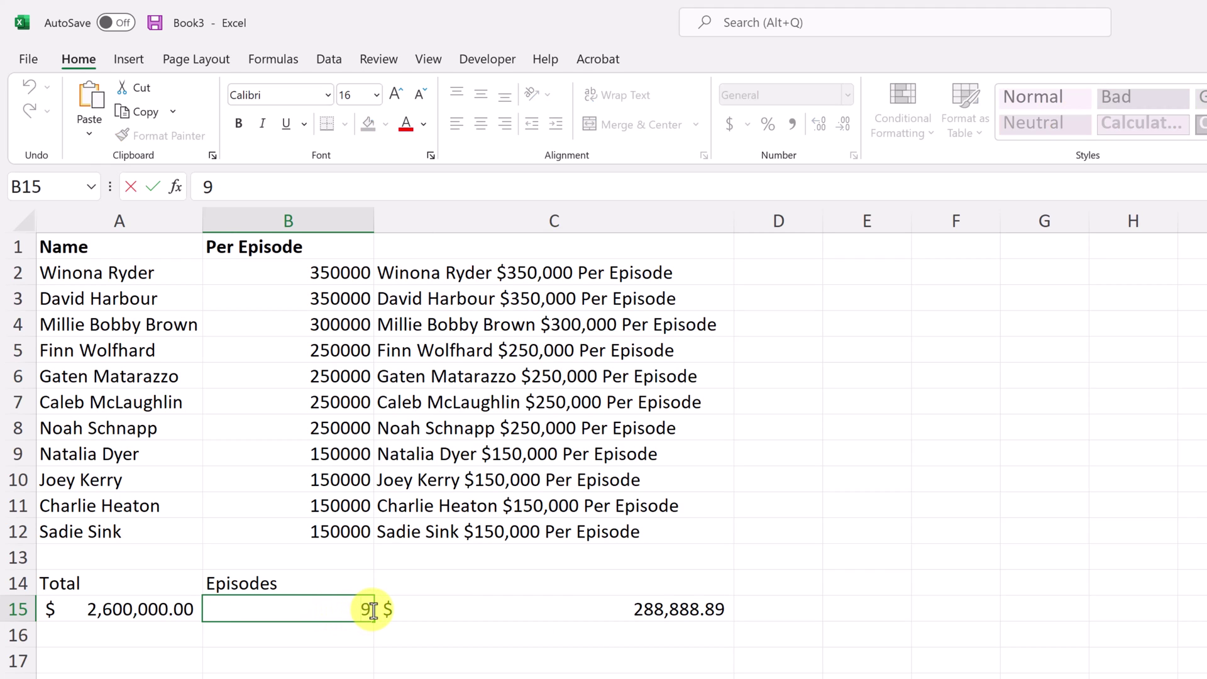
text(Episdoes)
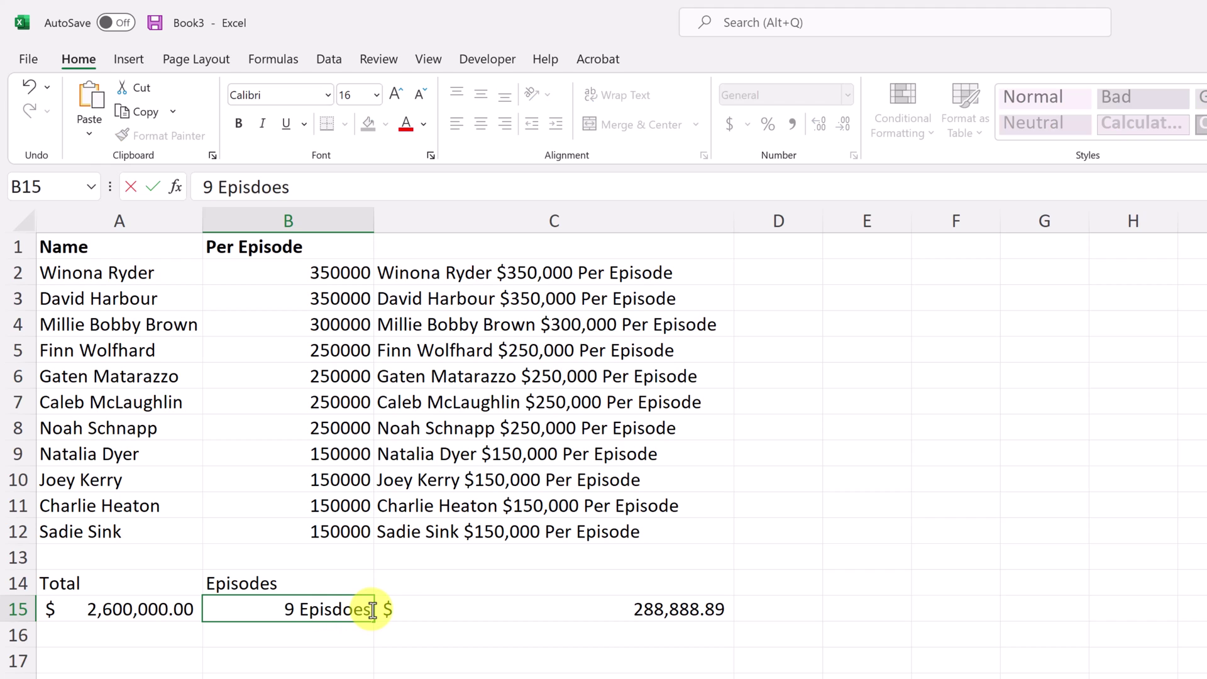
key(BackSpace)
key(BackSpace)
key(BackSpace)
key(BackSpace)
key(BackSpace)
key(BackSpace)
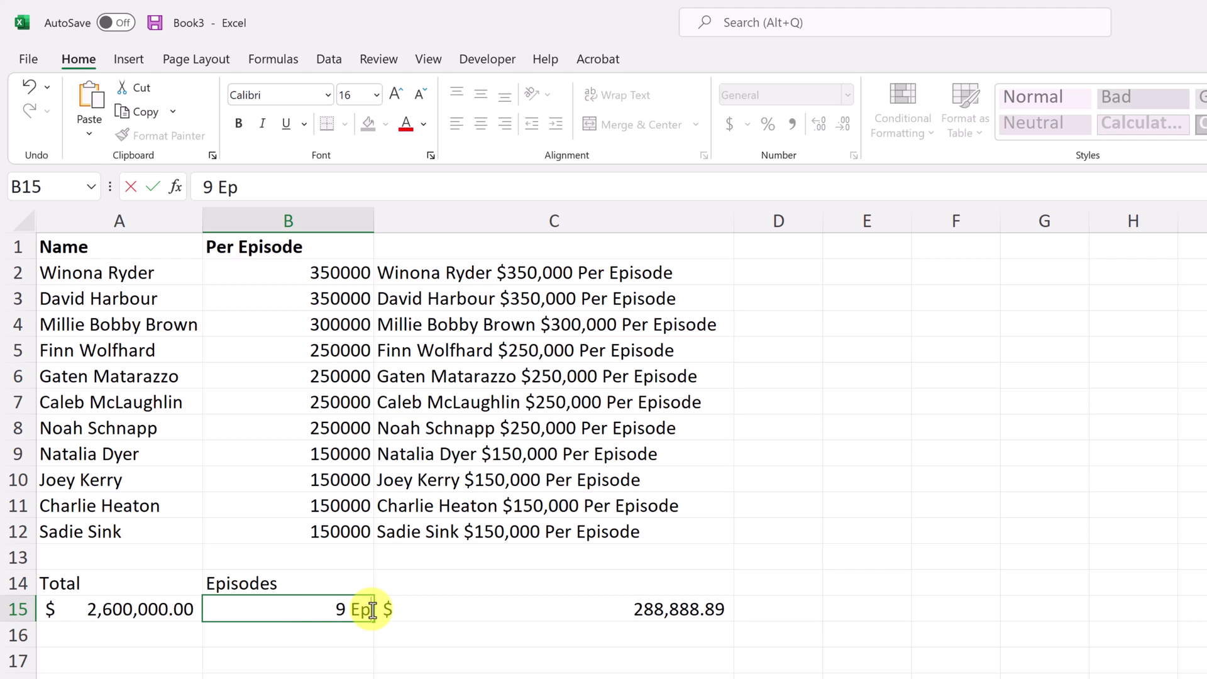
text(isodes)
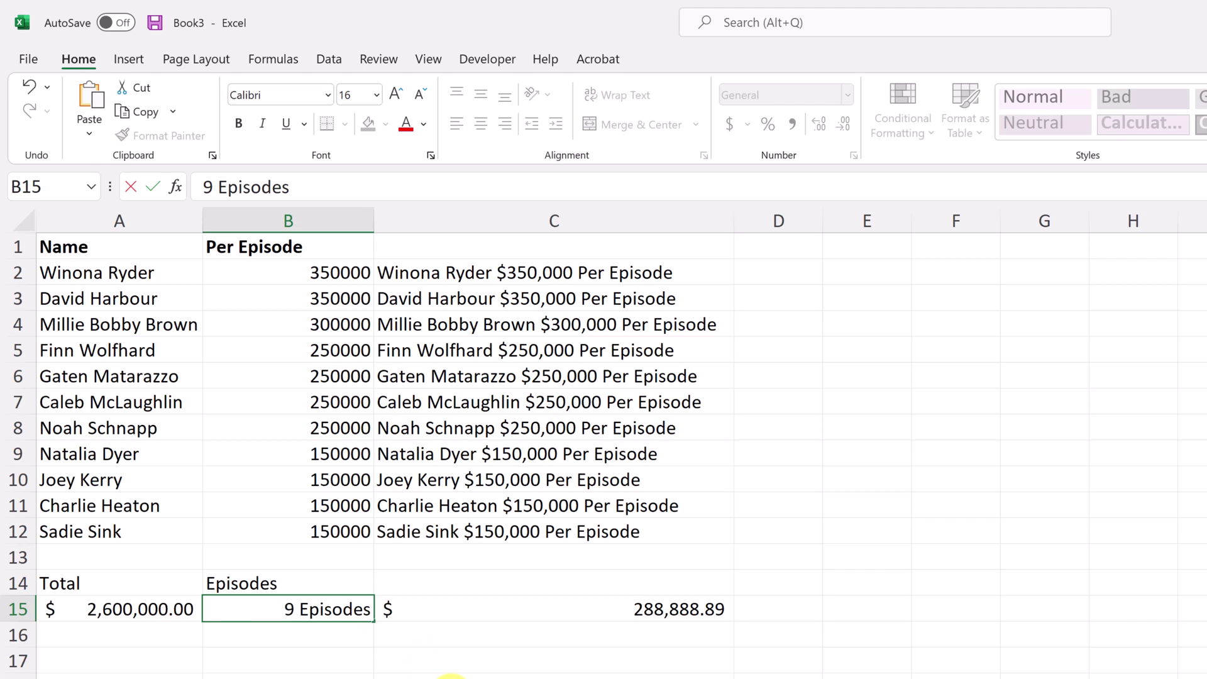
click(434, 675)
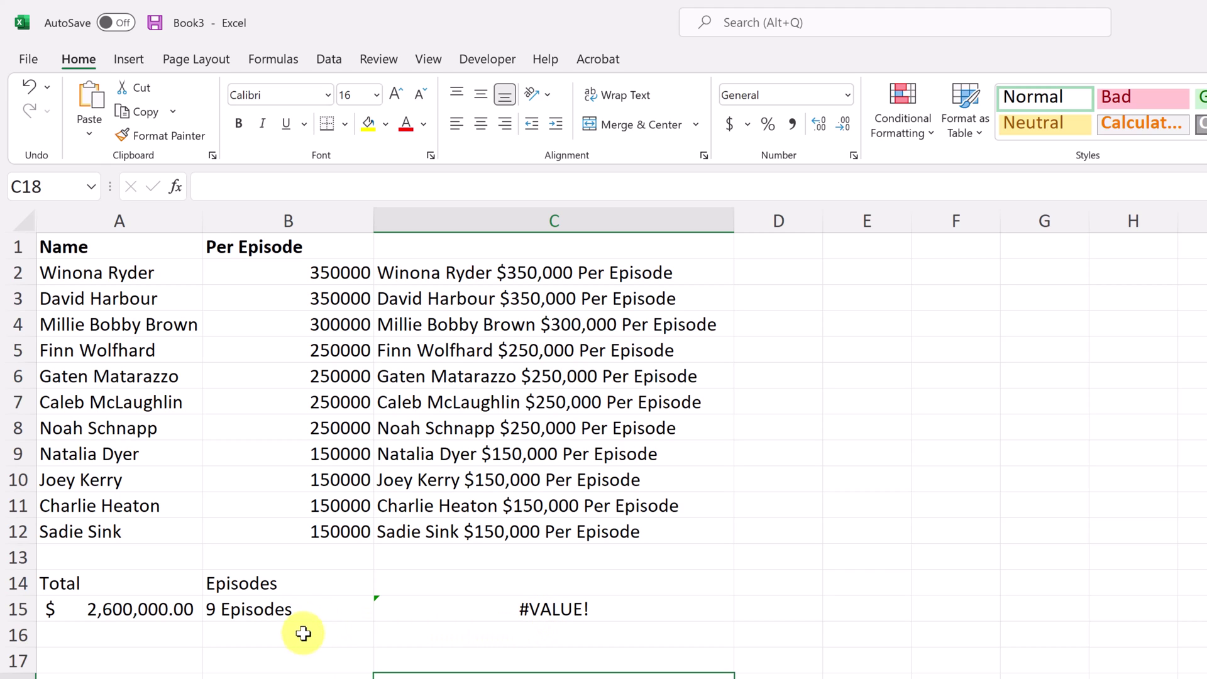
click(288, 609)
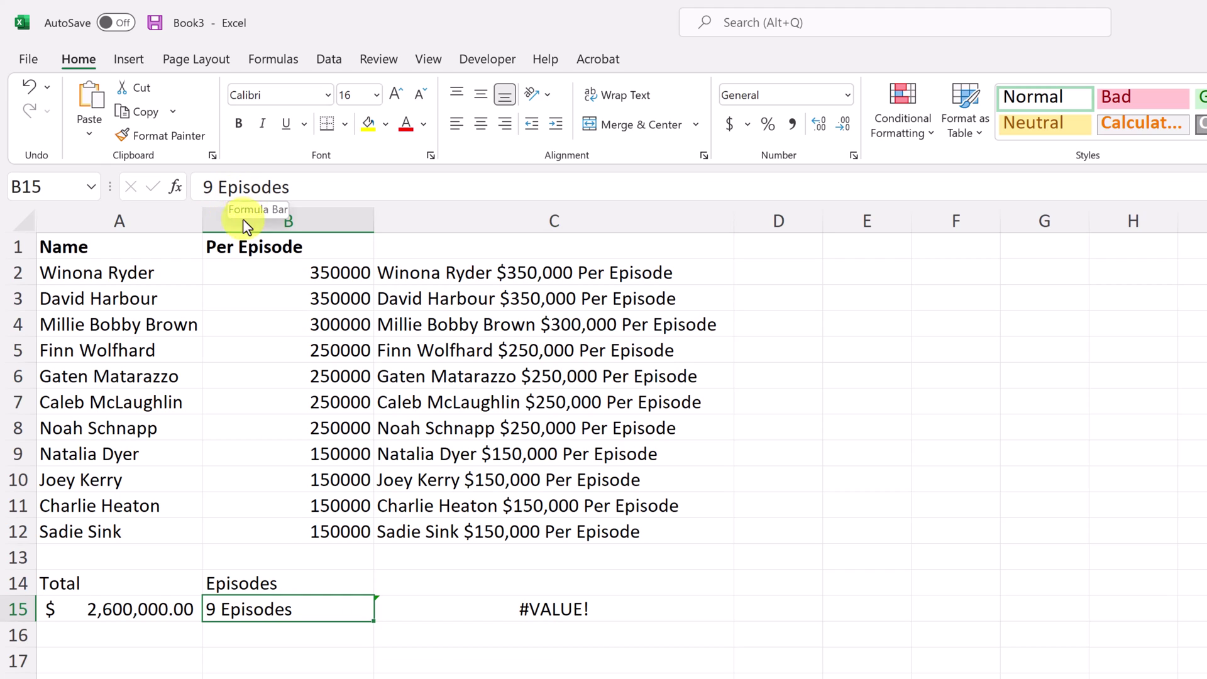
double_click(304, 614)
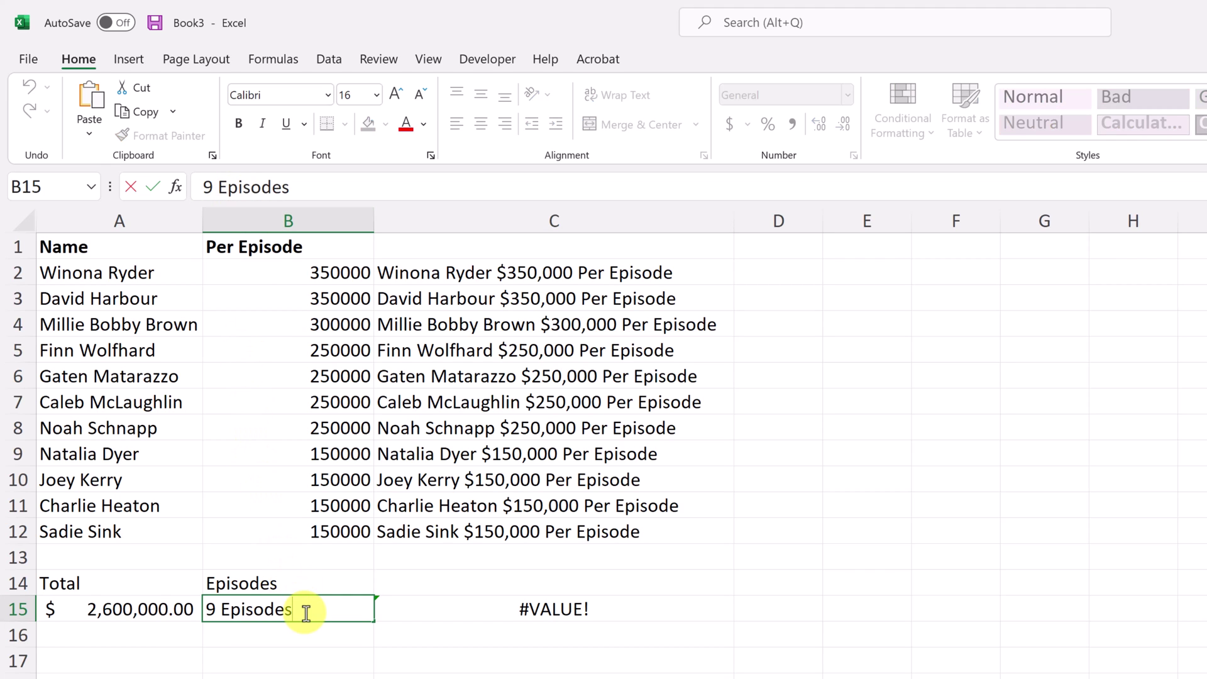
key(BackSpace)
key(BackSpace)
key(BackSpace)
key(BackSpace)
key(BackSpace)
key(BackSpace)
key(BackSpace)
key(BackSpace)
key(BackSpace)
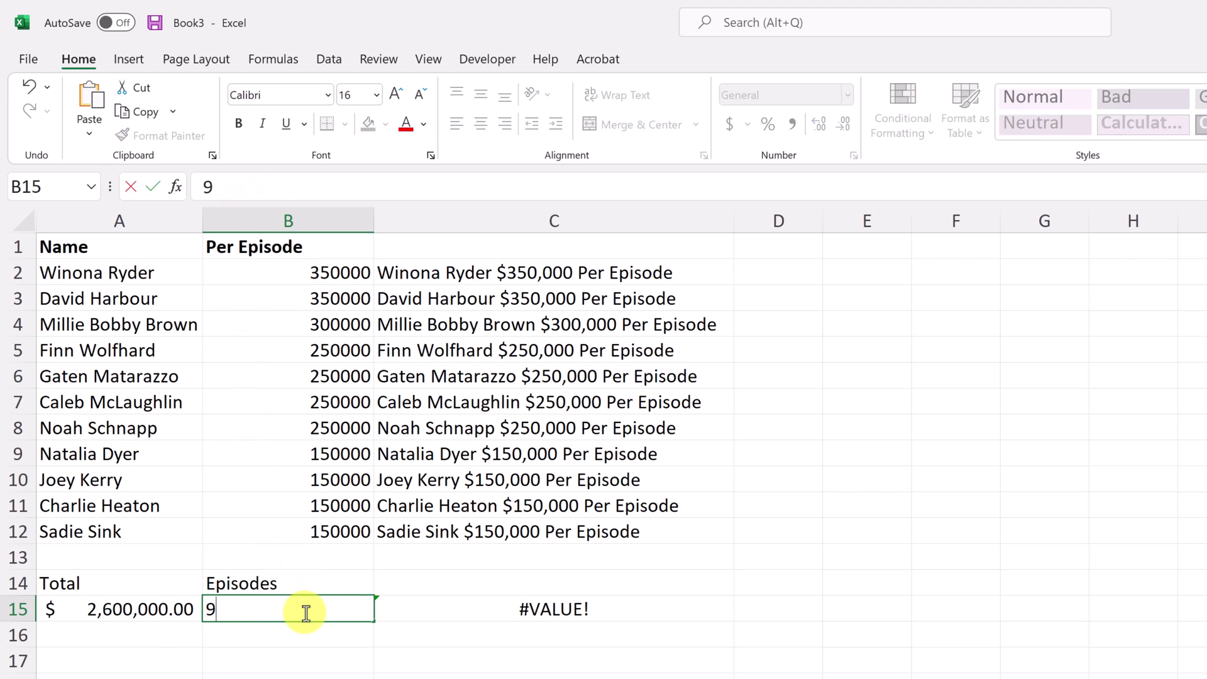
click(338, 671)
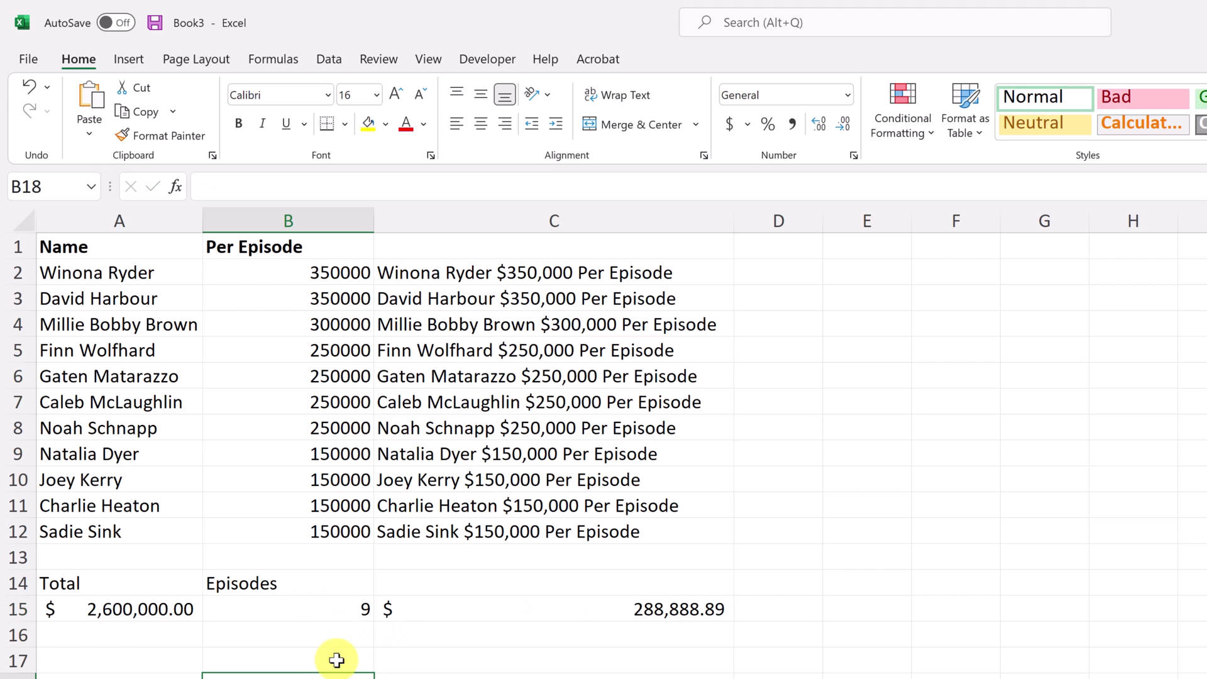
click(342, 611)
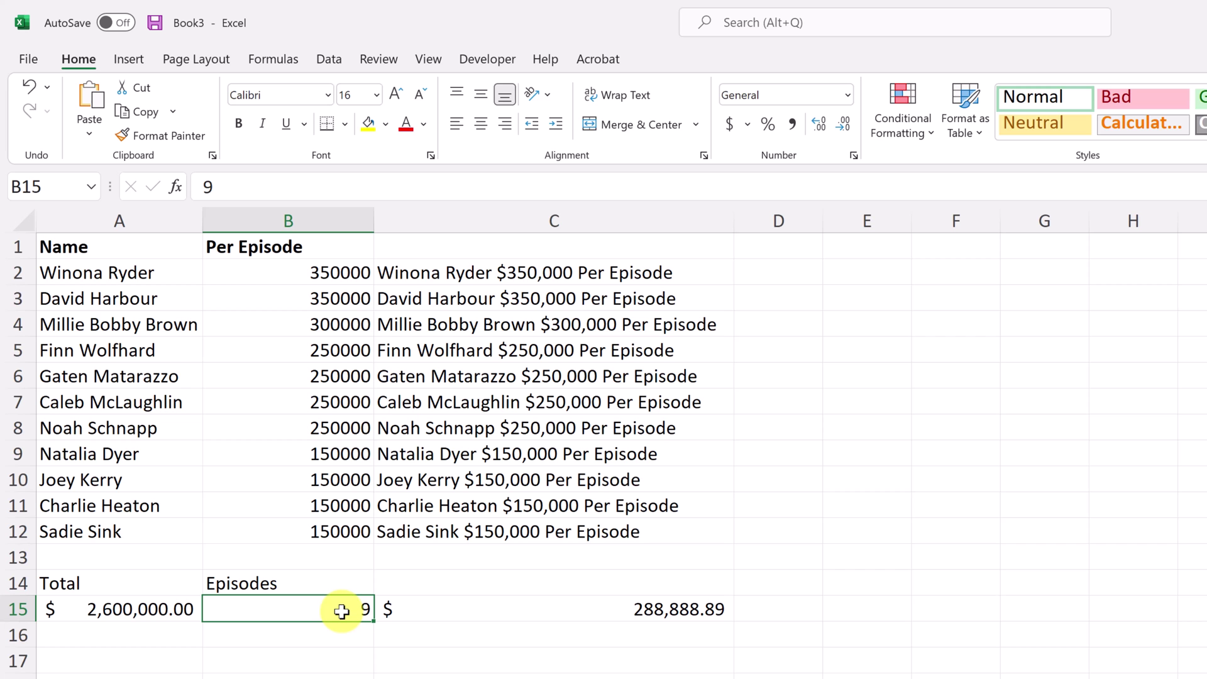
Give B15 the custom number format 0" Episodes" so it shows 9 Episodes.
key(ctrl+1)
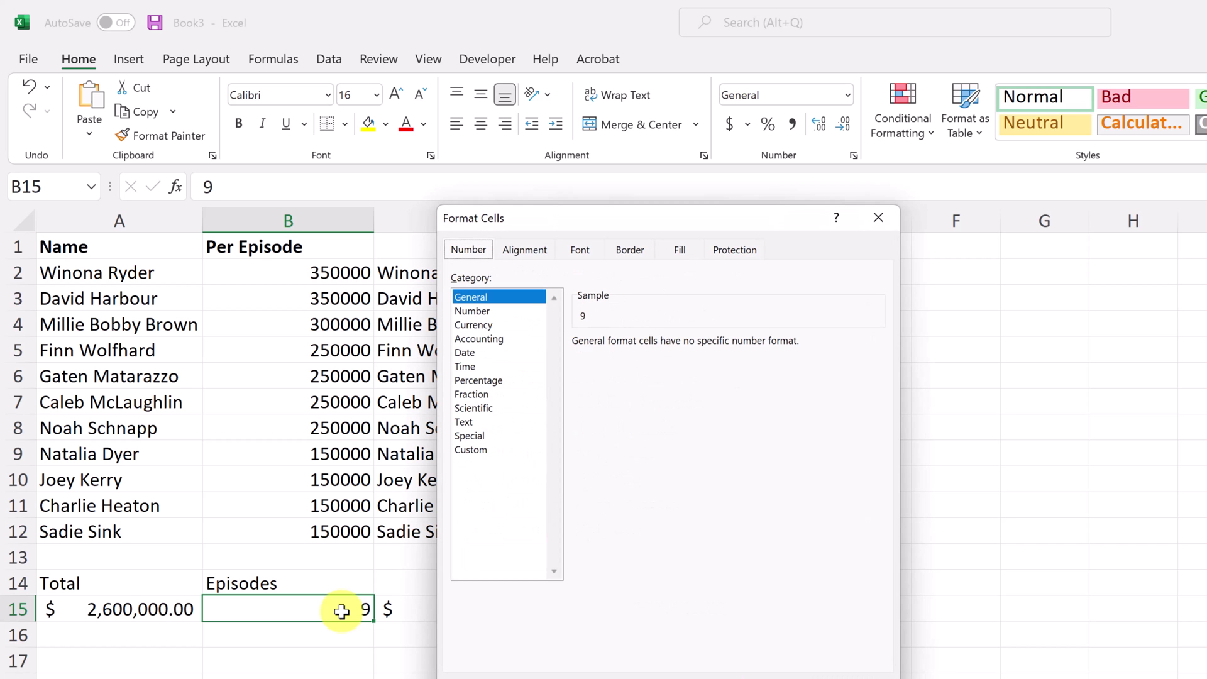
click(485, 450)
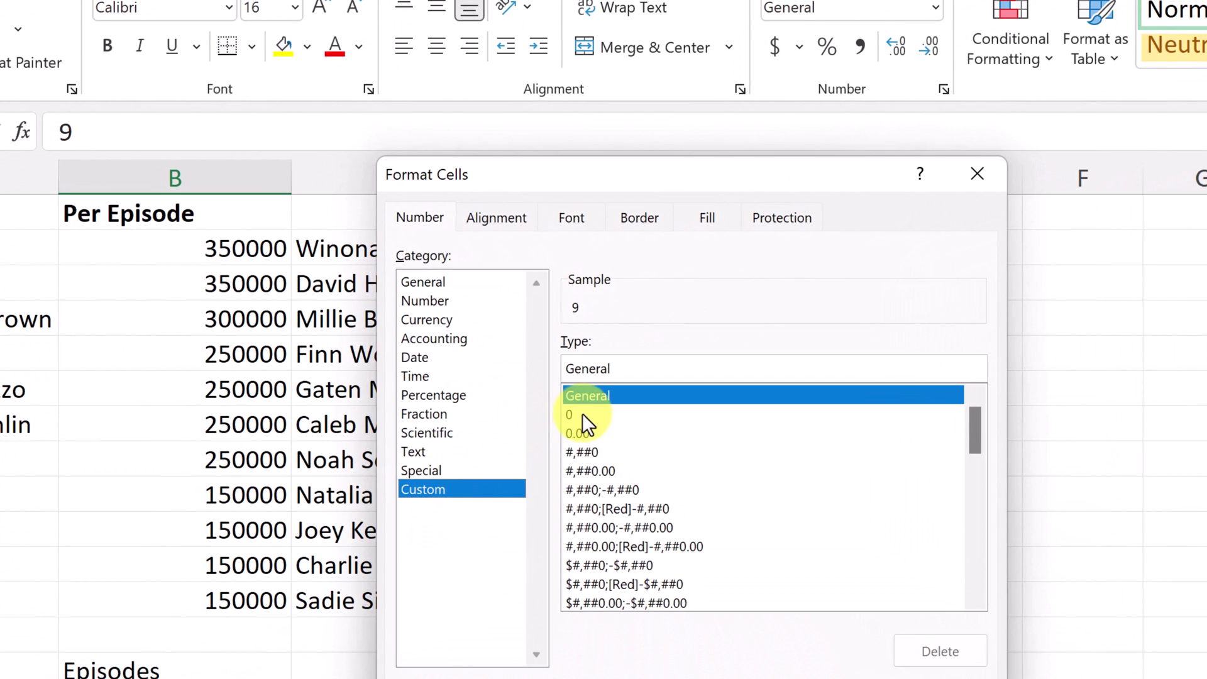
click(576, 415)
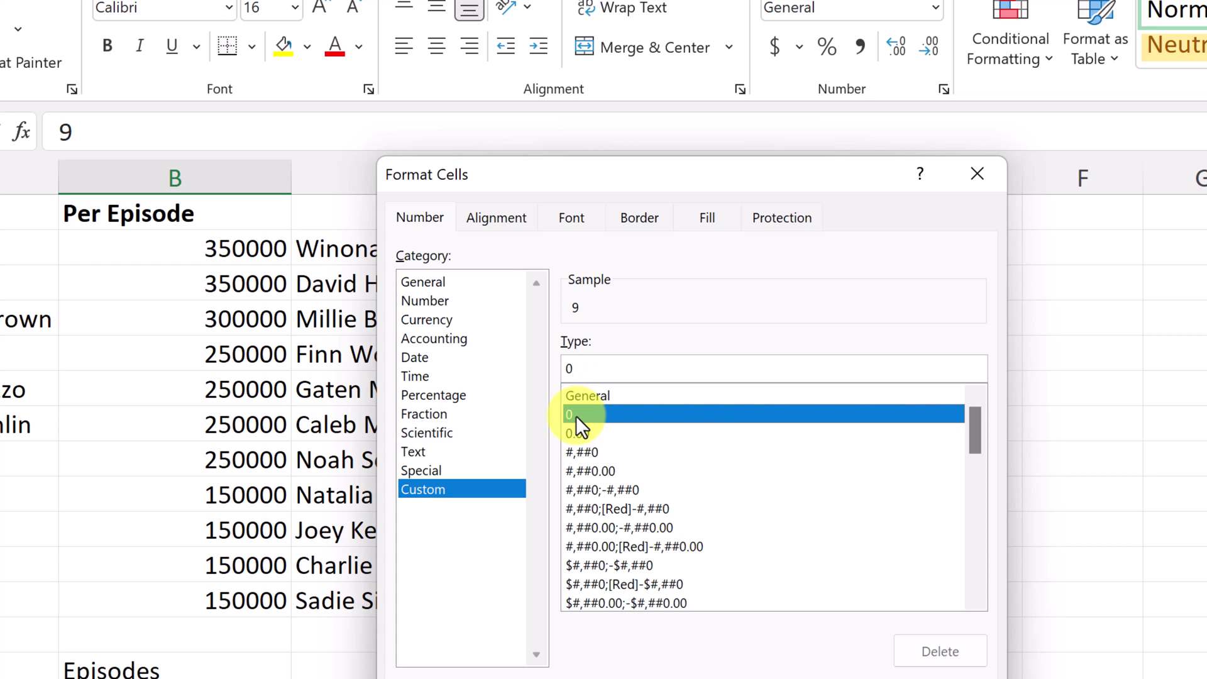
click(613, 369)
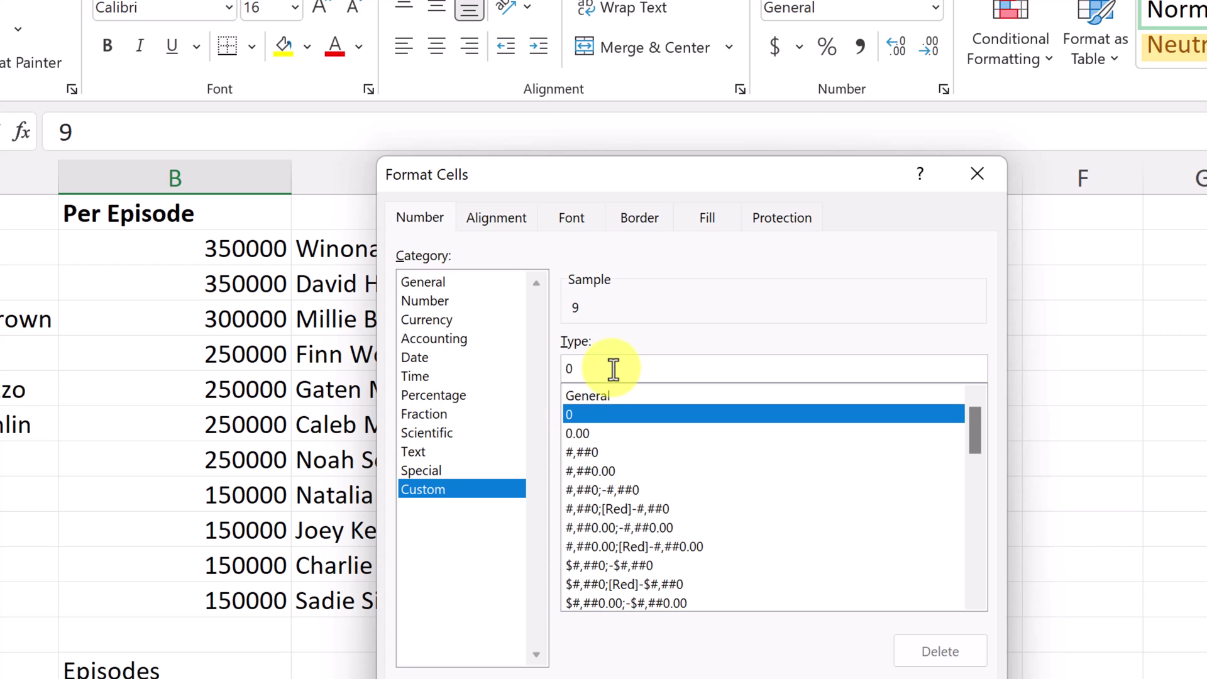
text(")
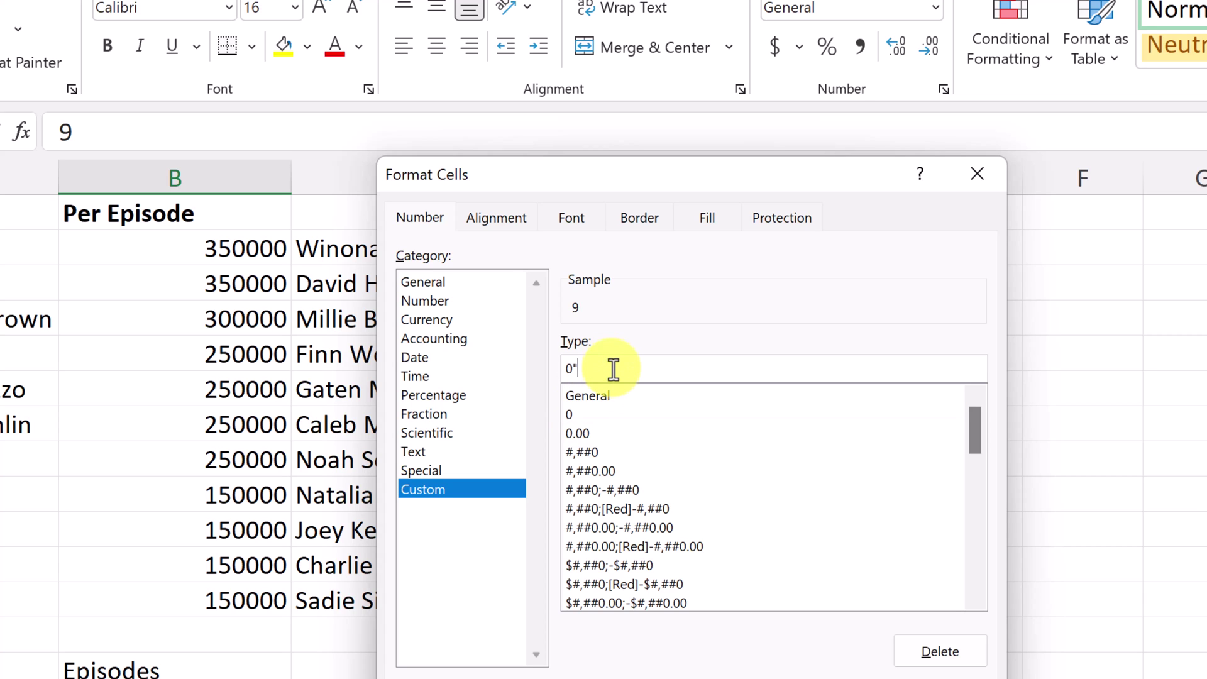
text(Episodes")
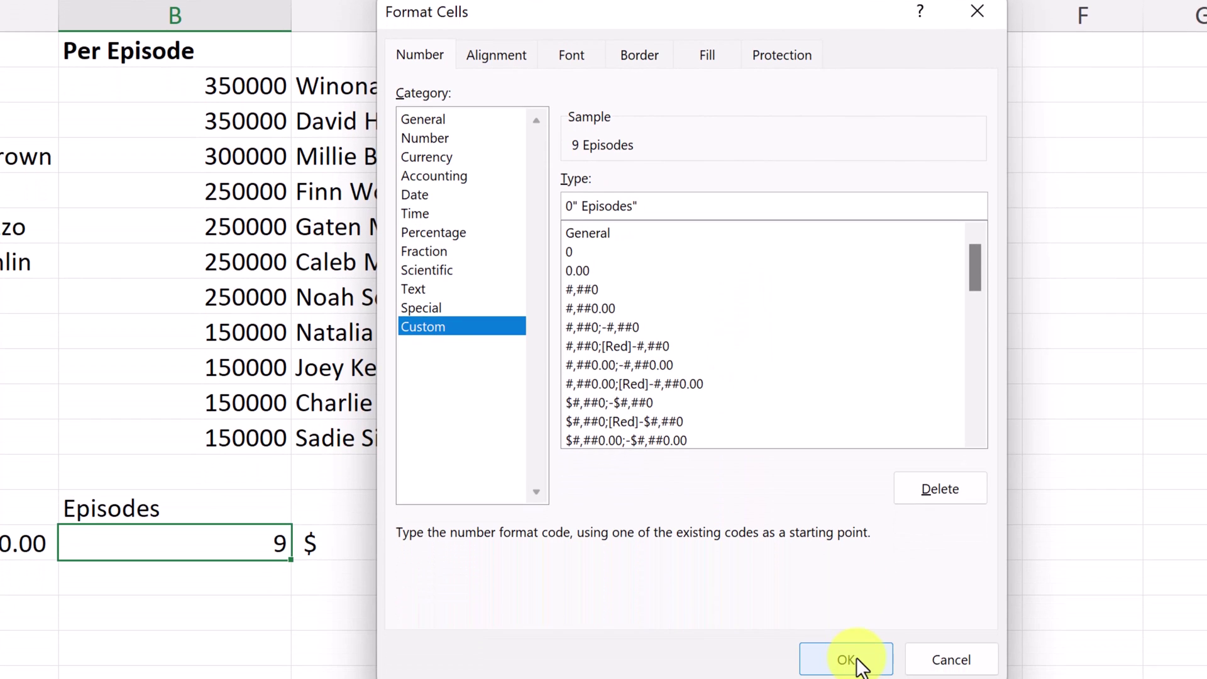
click(849, 659)
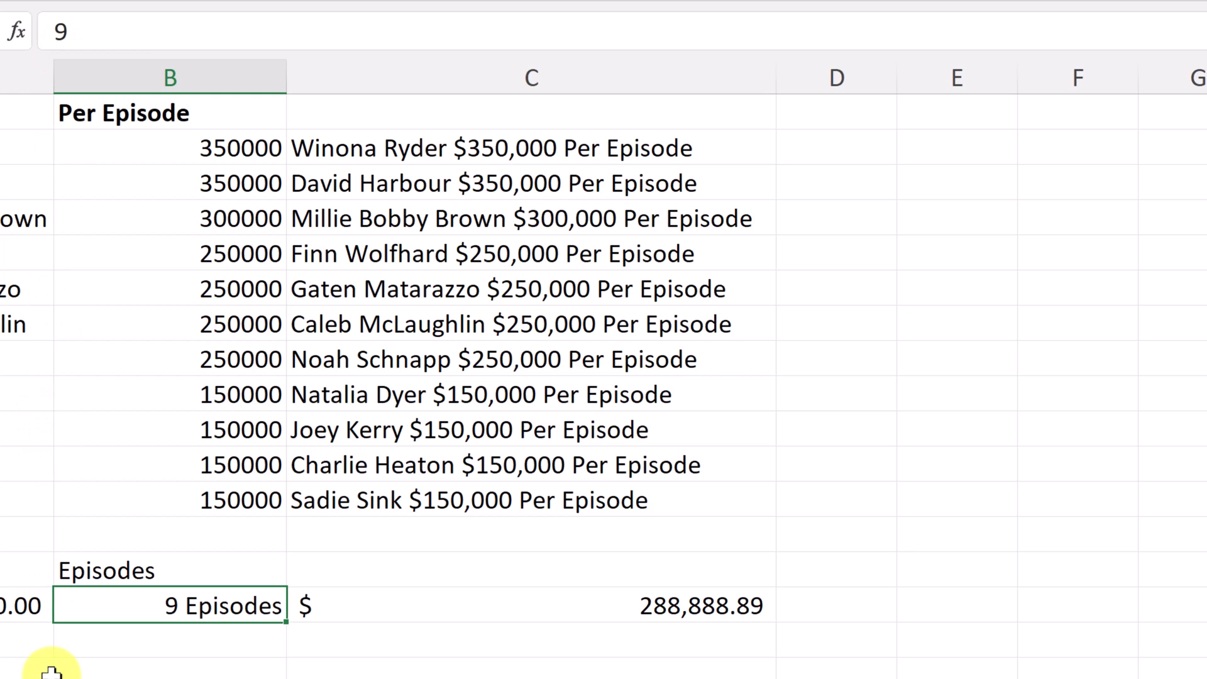
Format A15 with custom code "Total "$#,##0;-$#,##0, then check C15 and B15.
click(162, 627)
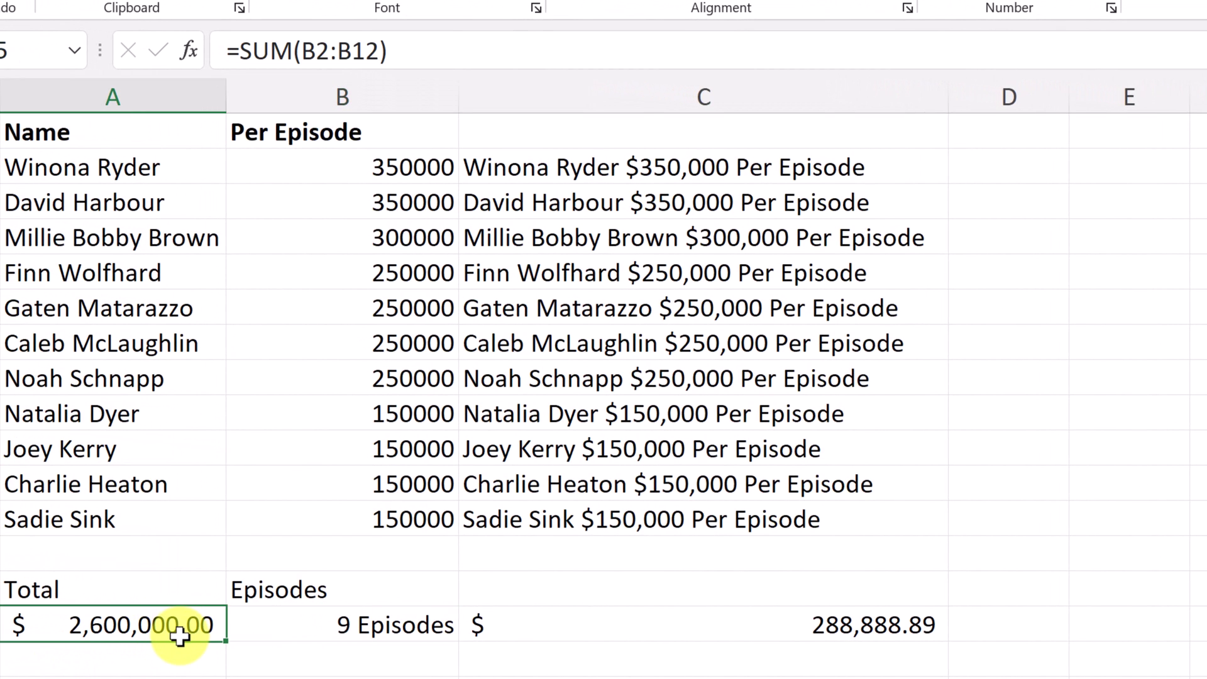
key(ctrl+1)
click(601, 409)
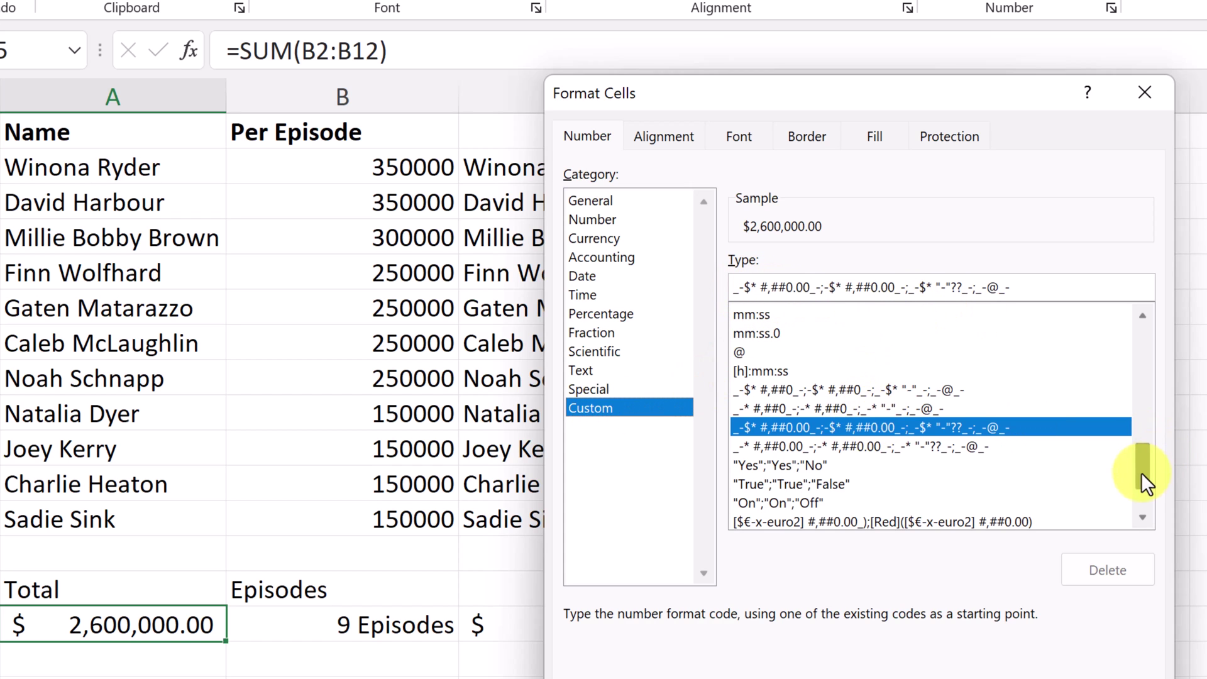
drag(1140, 472, 1152, 372)
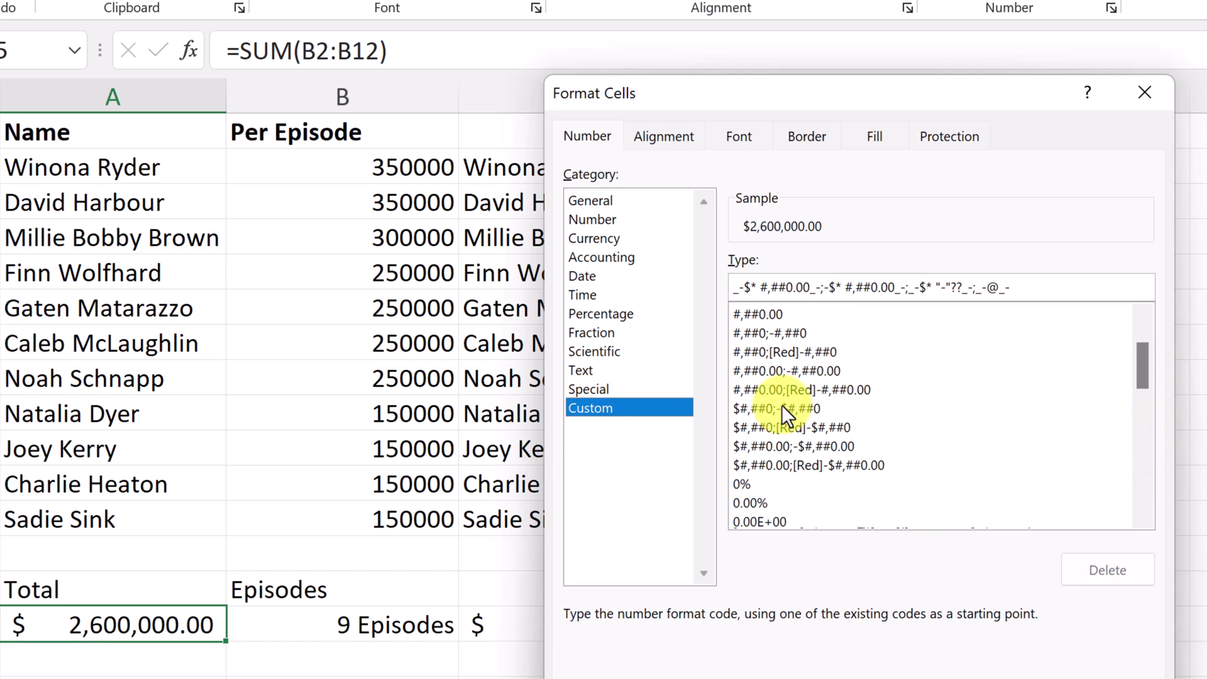
click(763, 409)
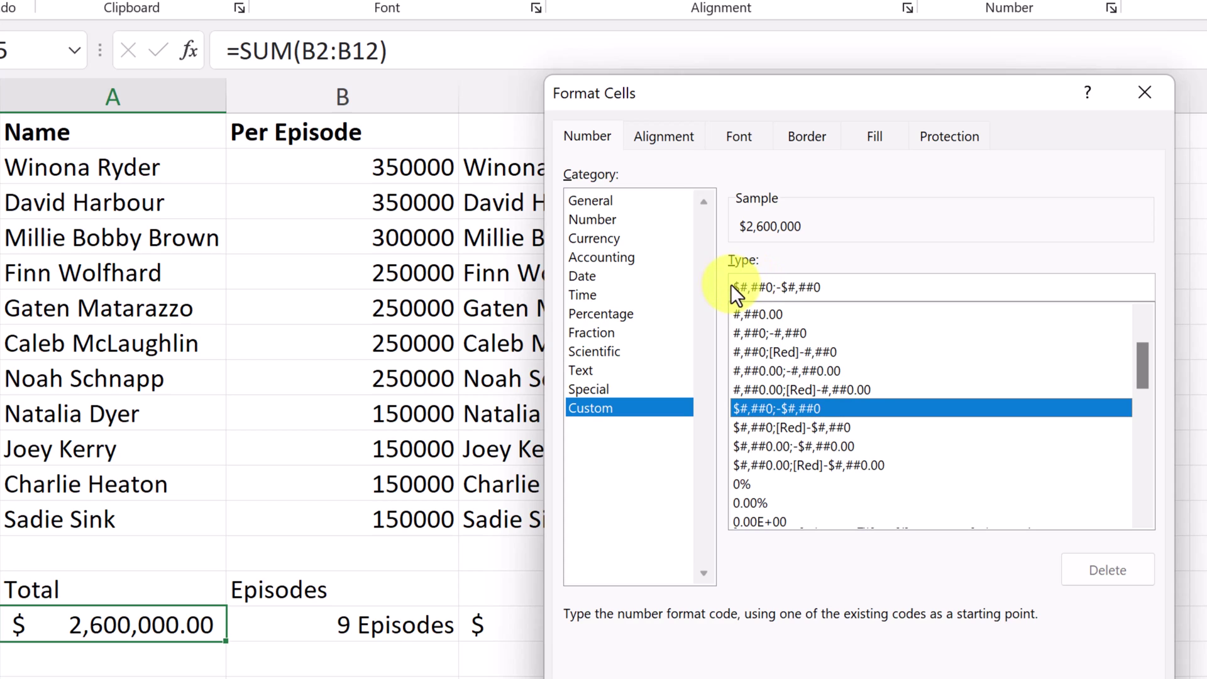
click(733, 287)
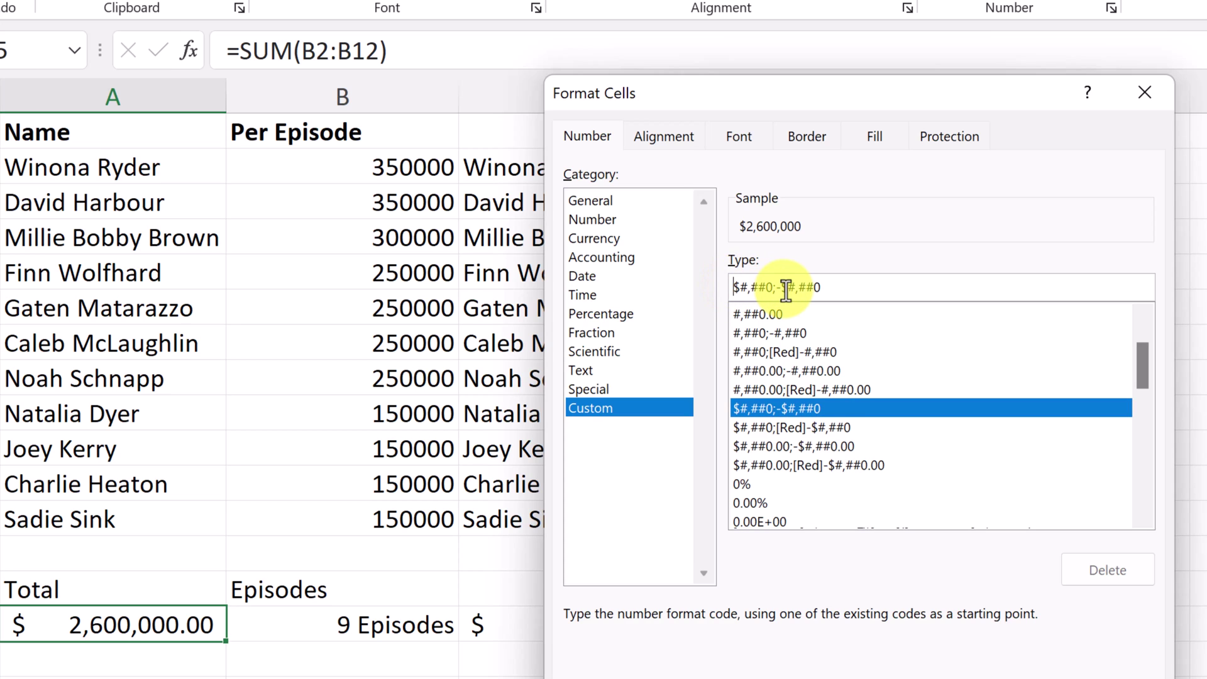
text("Total ")
key(Return)
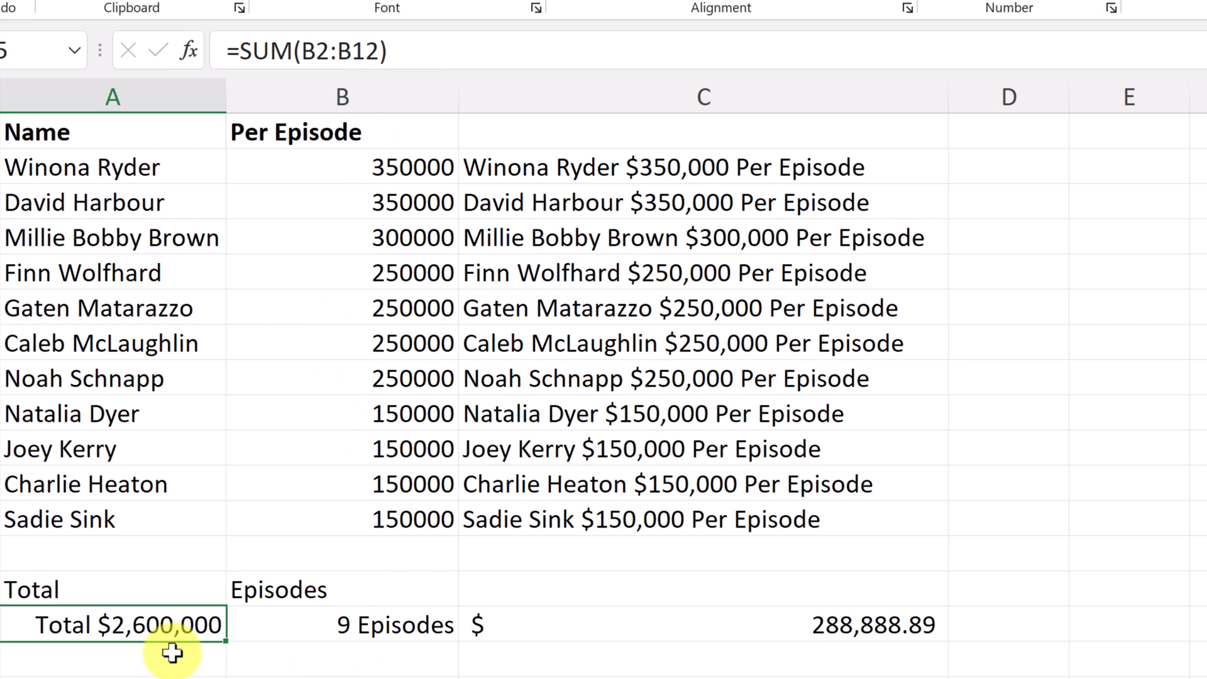
click(638, 629)
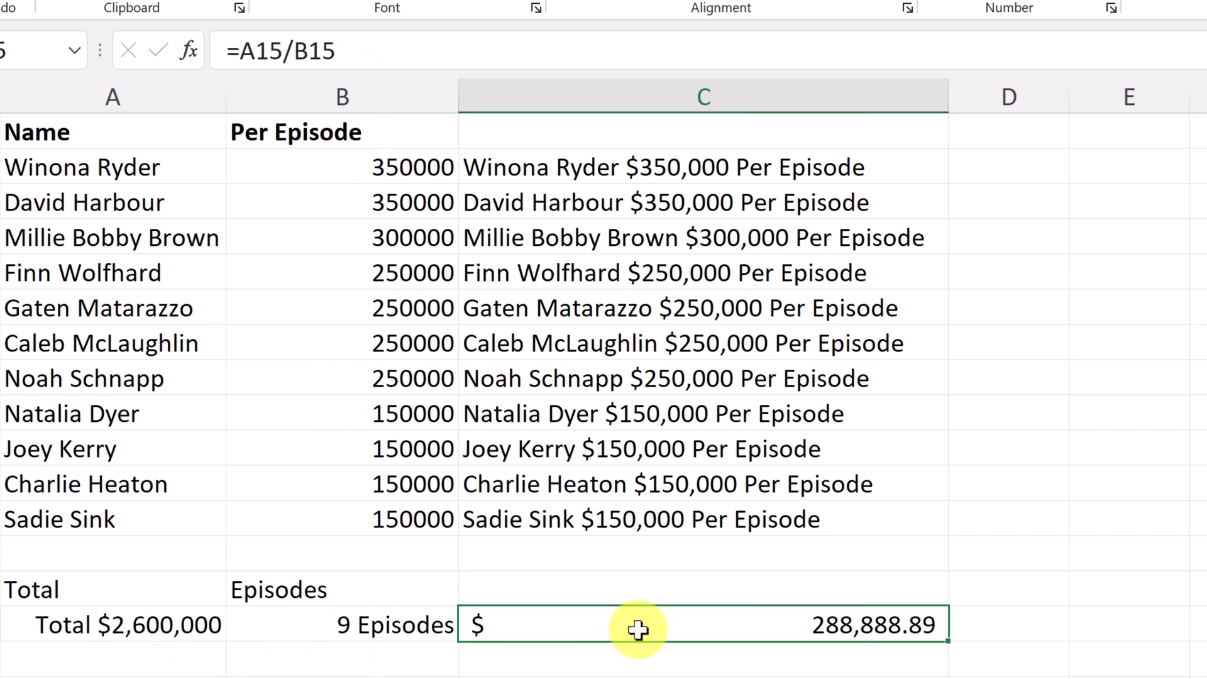
click(365, 631)
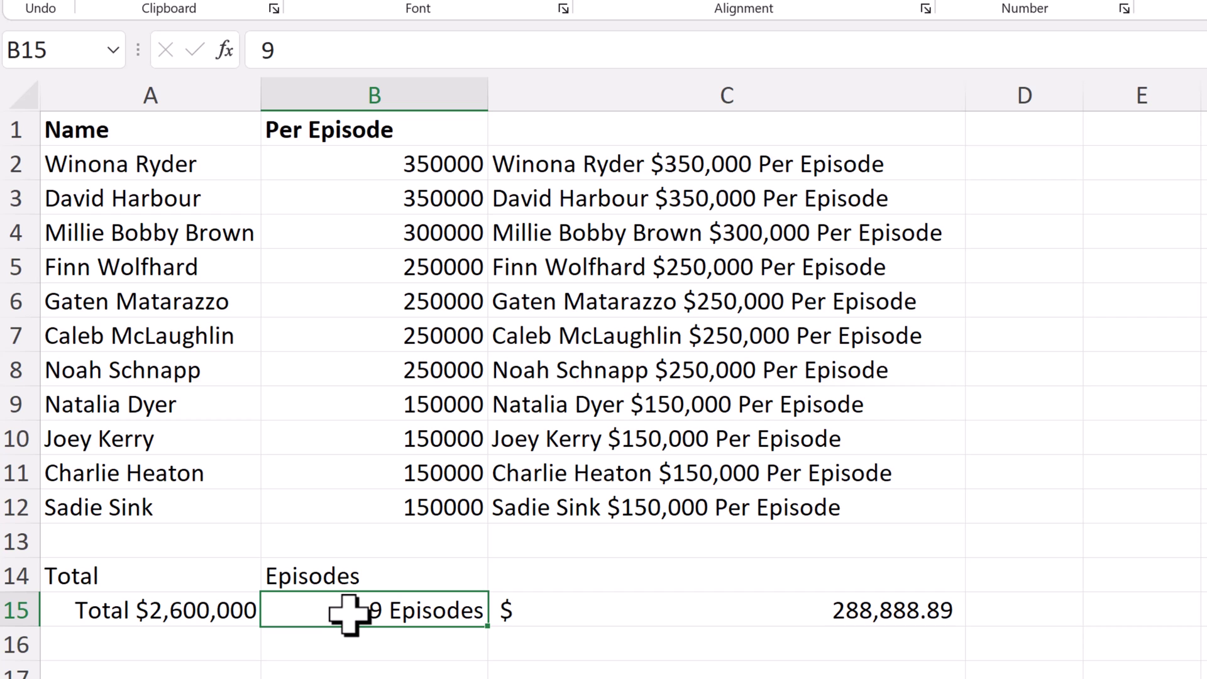
Delete the custom 0" Episodes" number format from B15 so the count shows a plain 9.
key(ctrl+1)
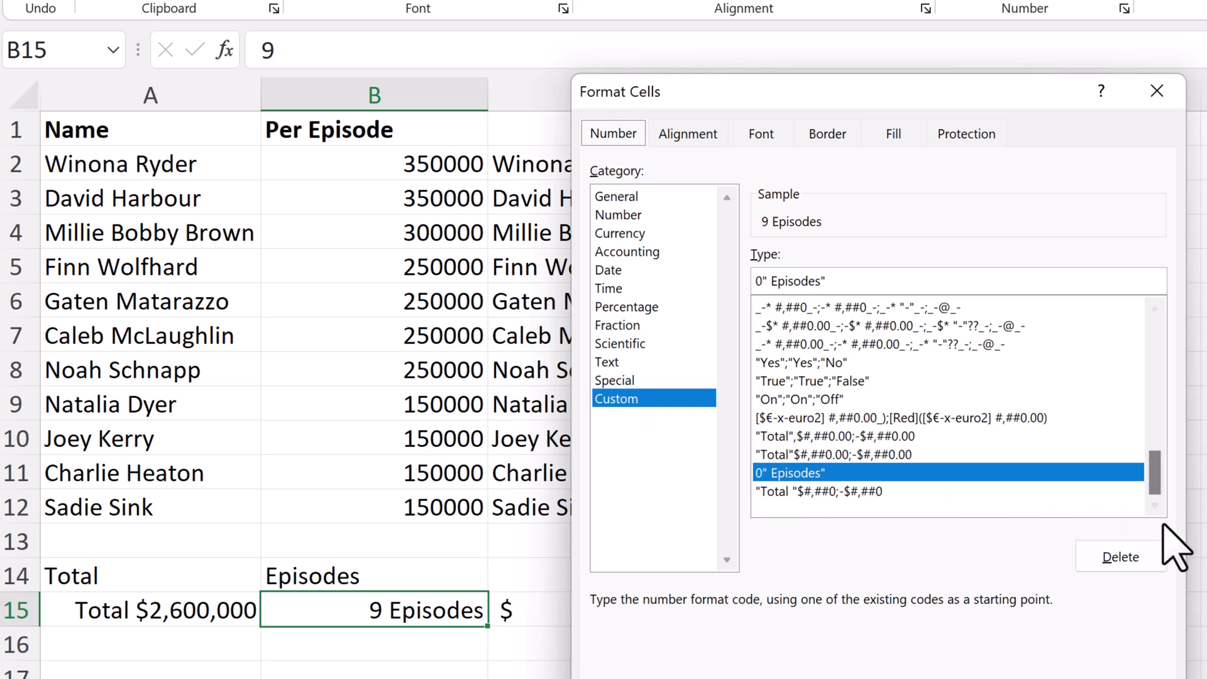
click(1124, 559)
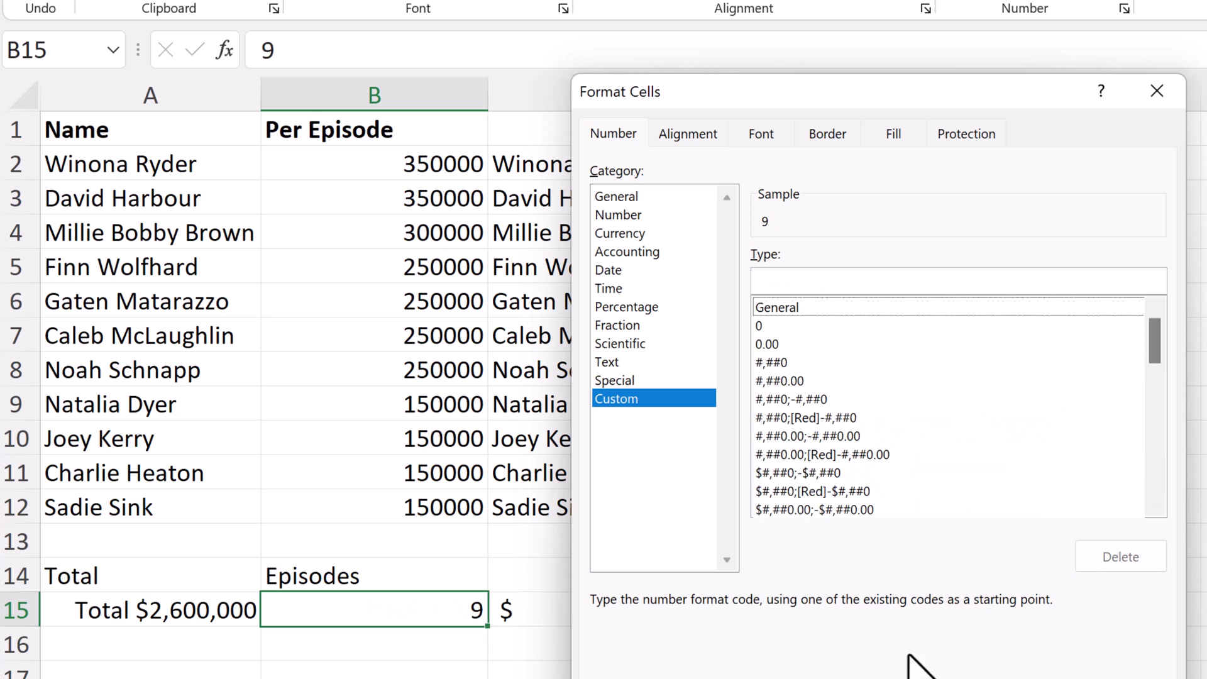
key(Return)
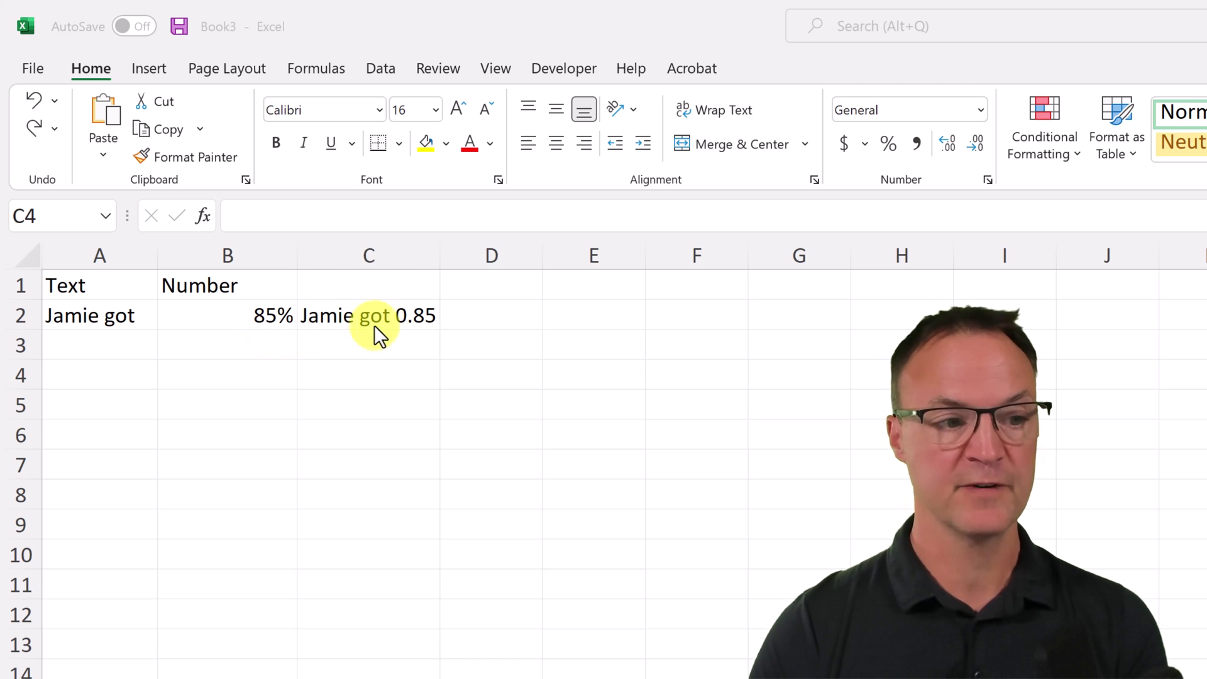
click(342, 314)
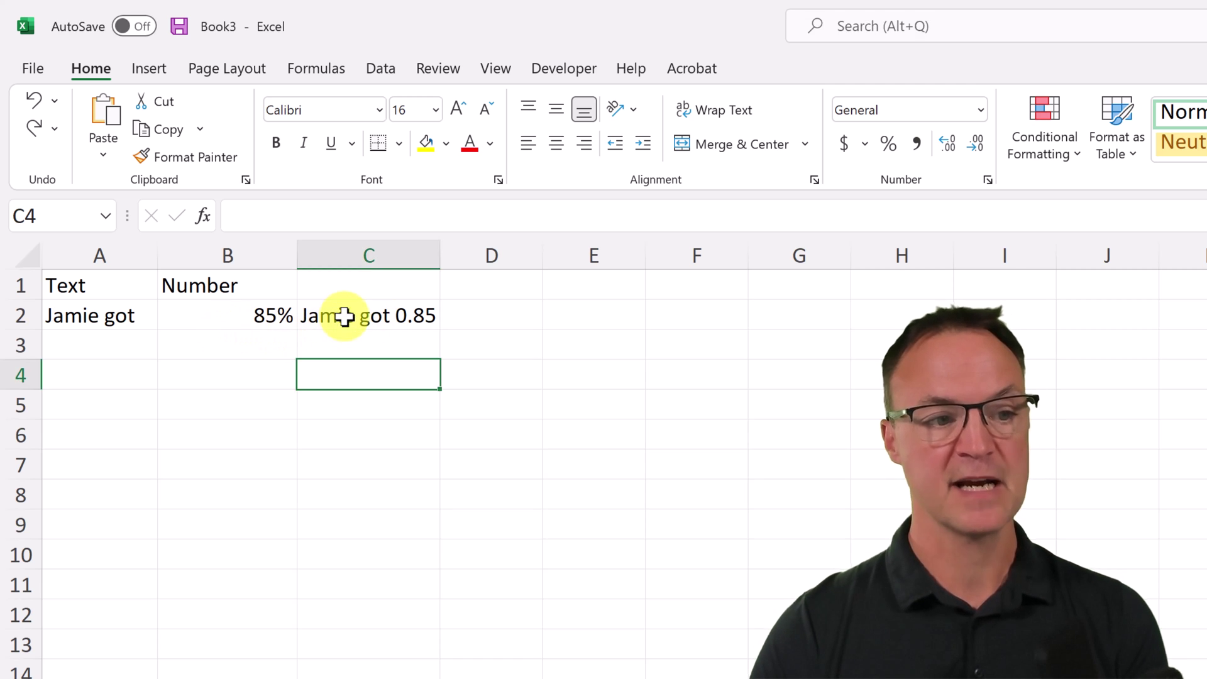
click(349, 315)
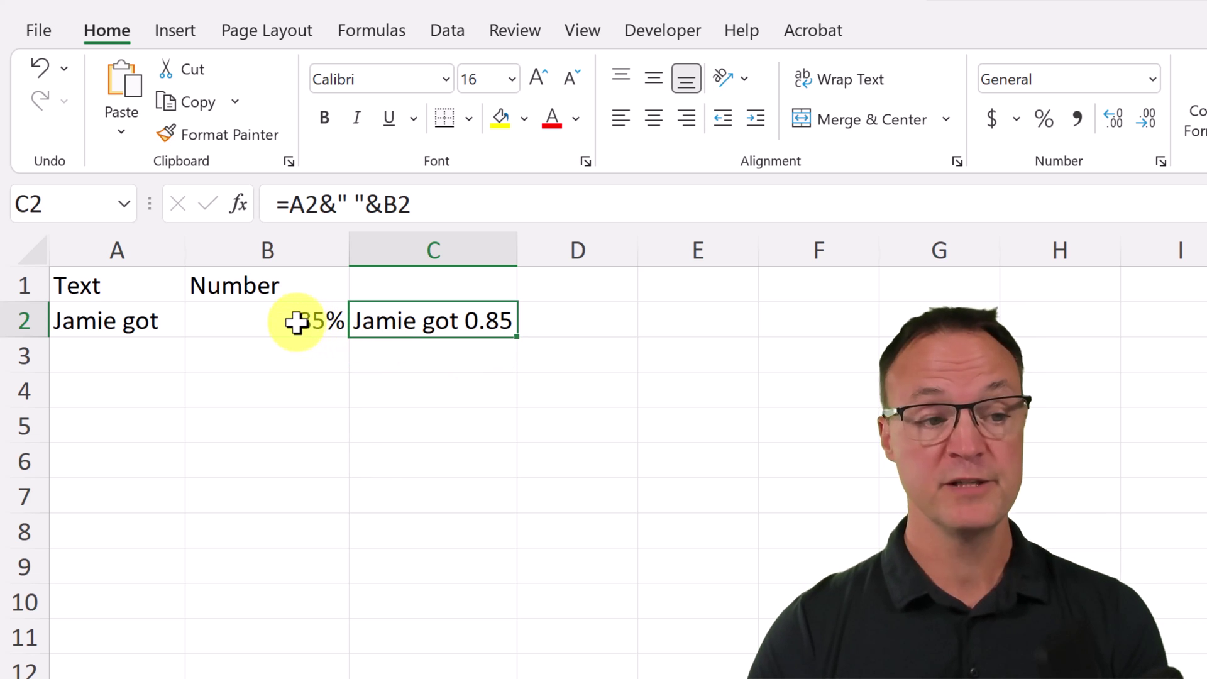
click(296, 321)
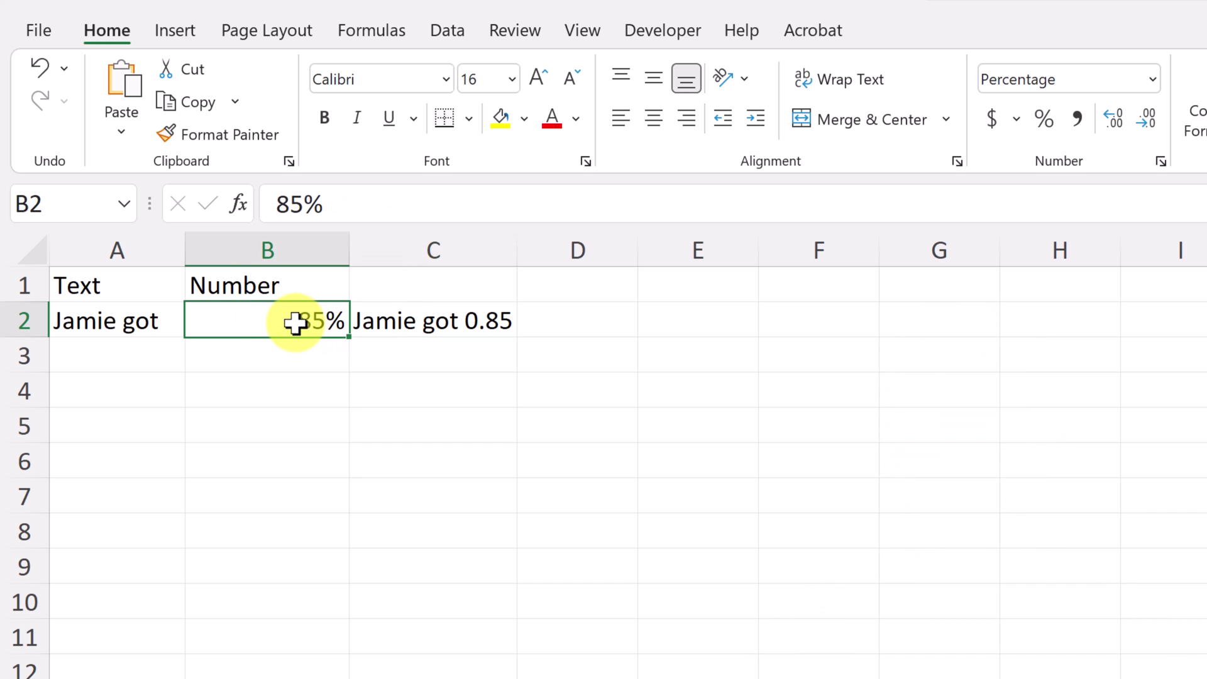
key(ctrl+1)
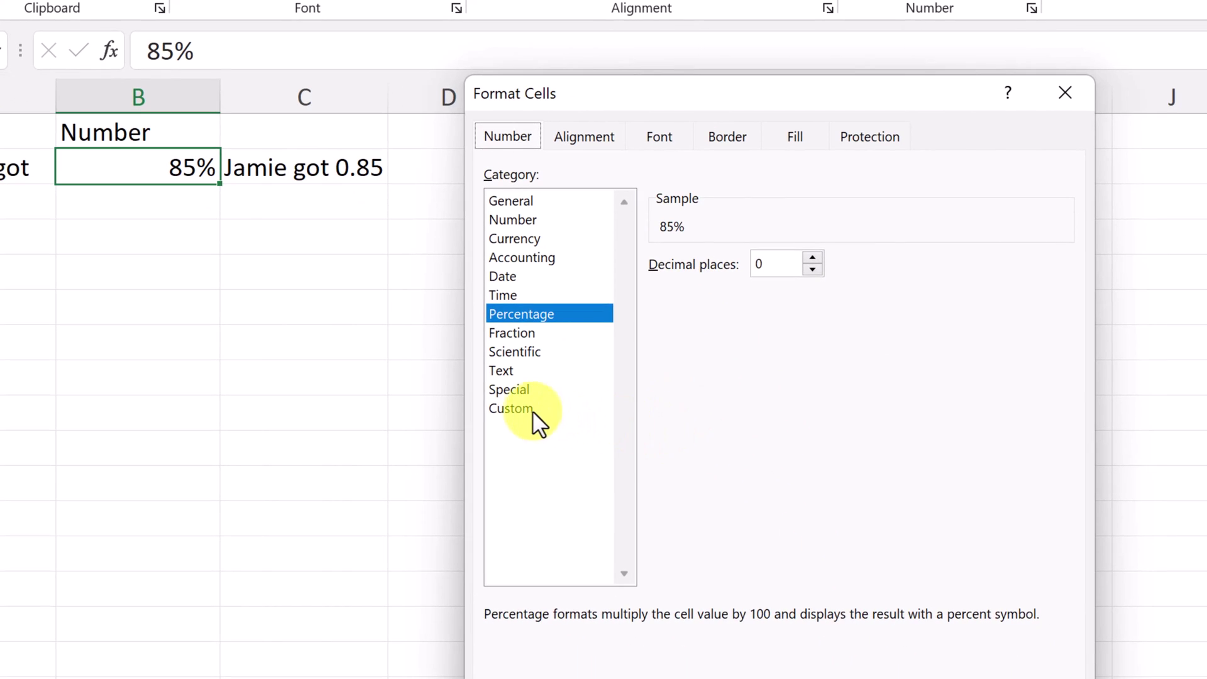
click(531, 410)
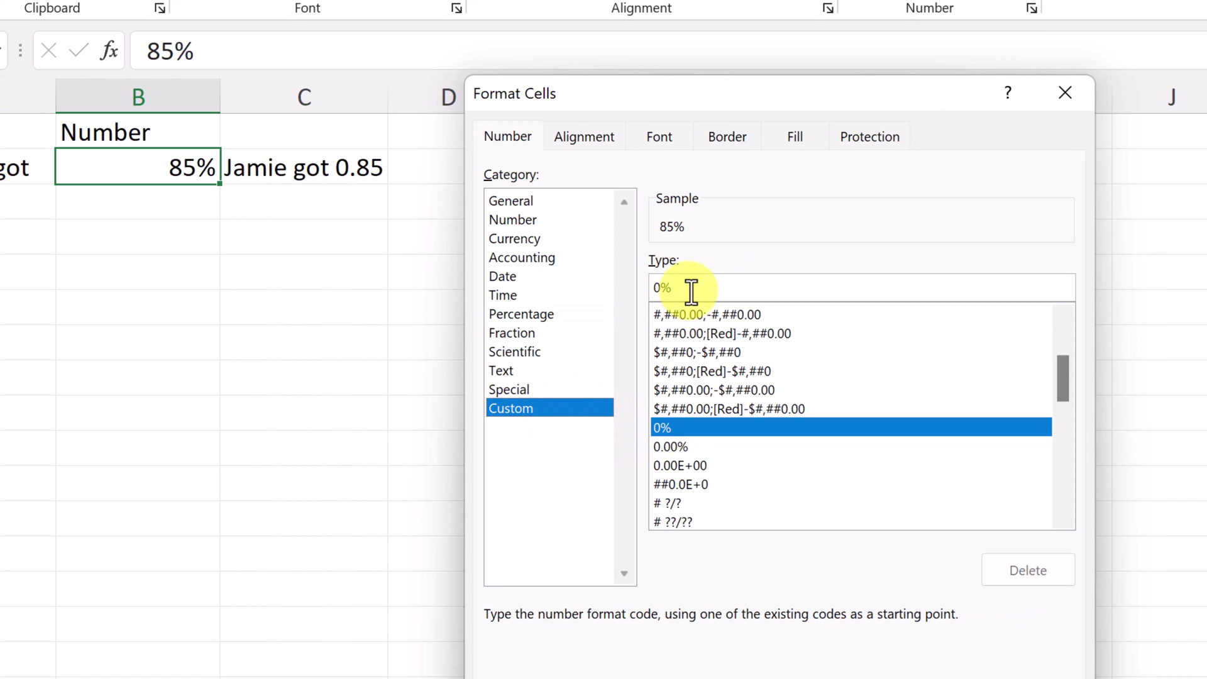
drag(692, 290, 658, 261)
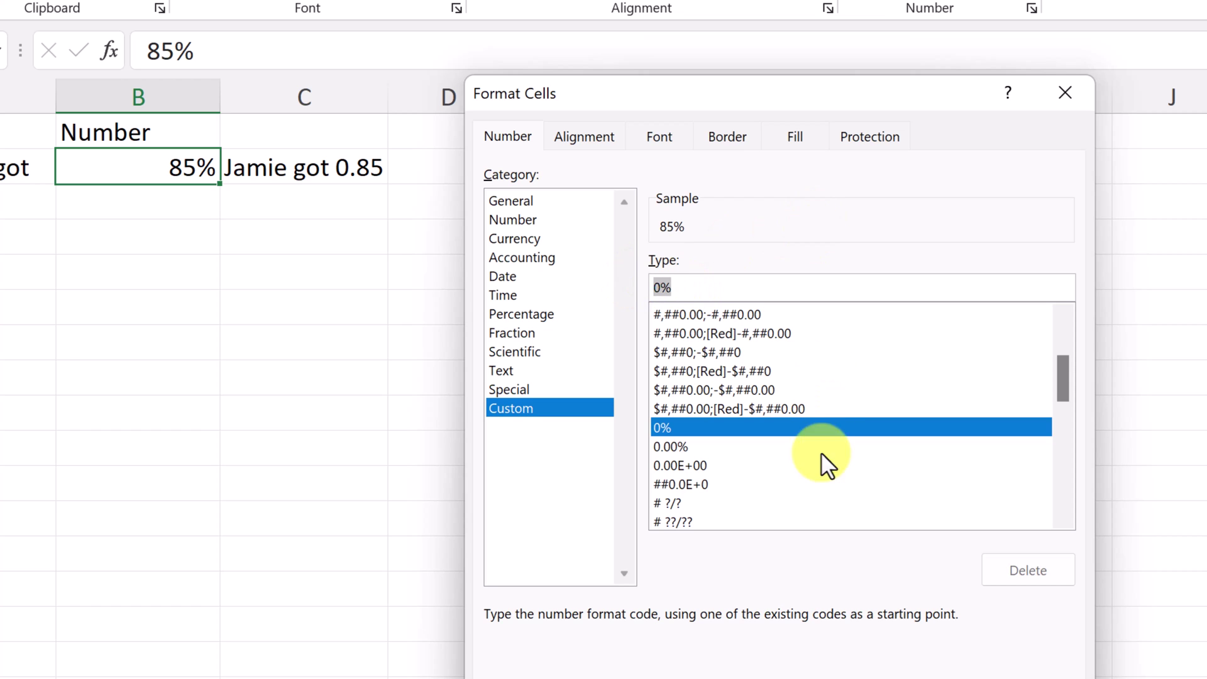
click(829, 676)
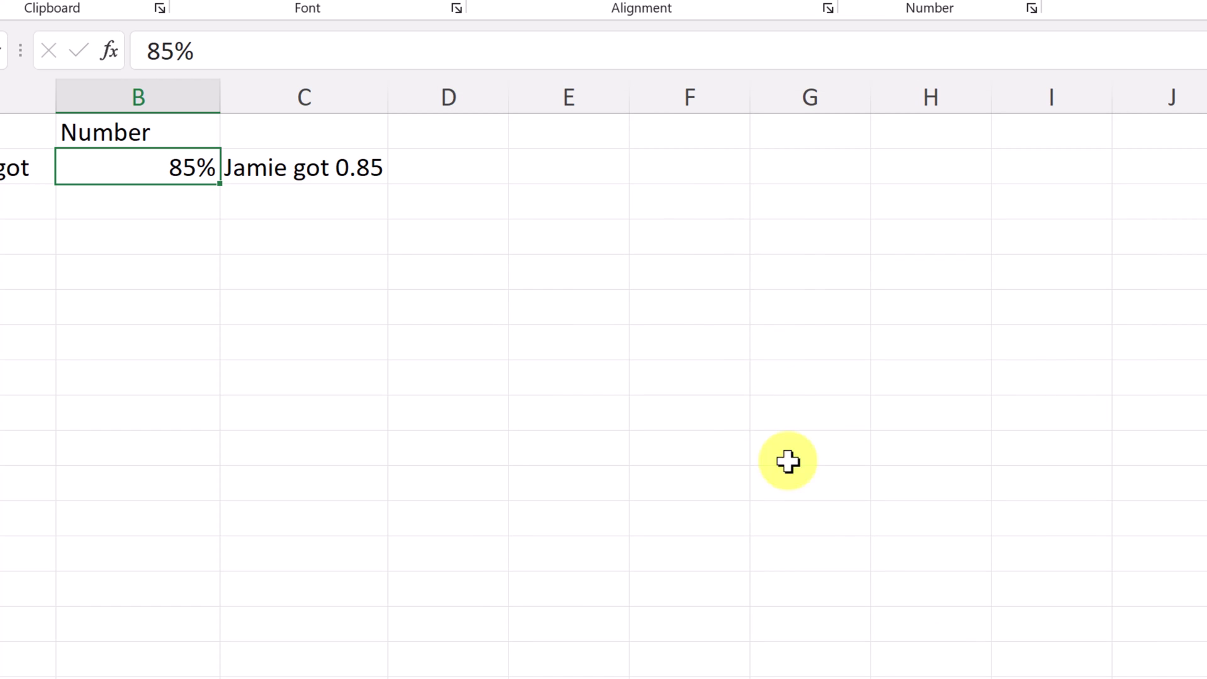
Change C2's formula to =A2&" "&TEXT(B2,"0%") so the joined text shows 85% instead of 0.85.
click(312, 169)
click(253, 50)
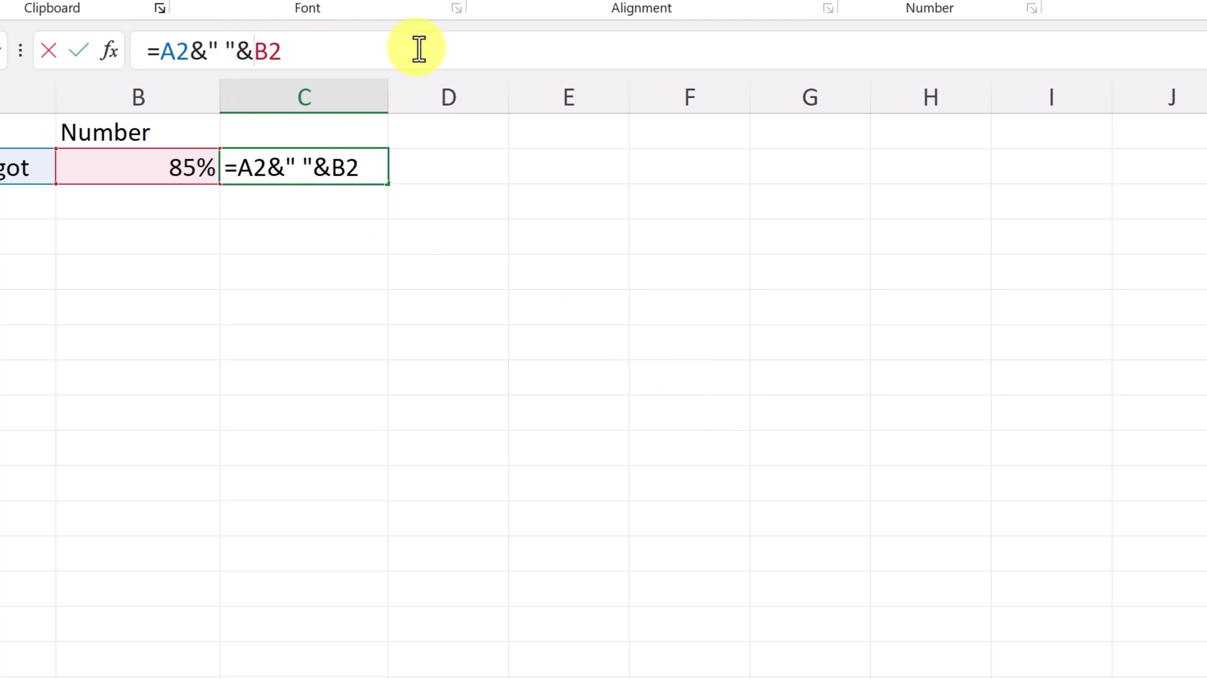
text(Te)
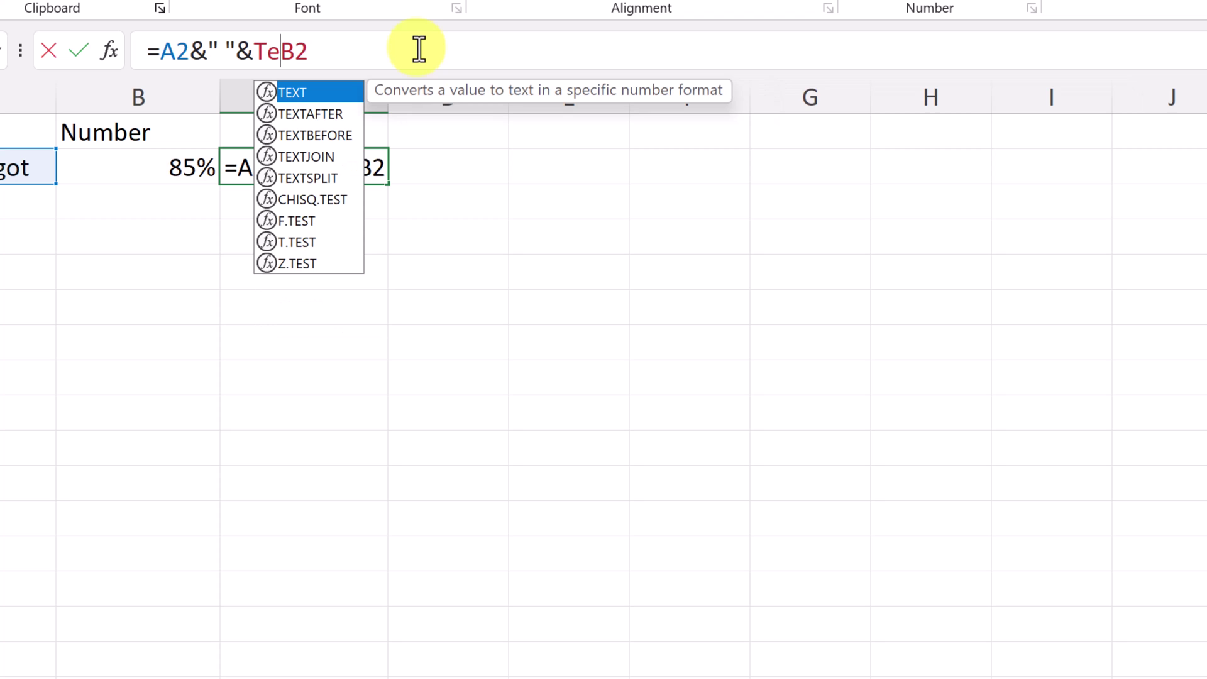
double_click(300, 91)
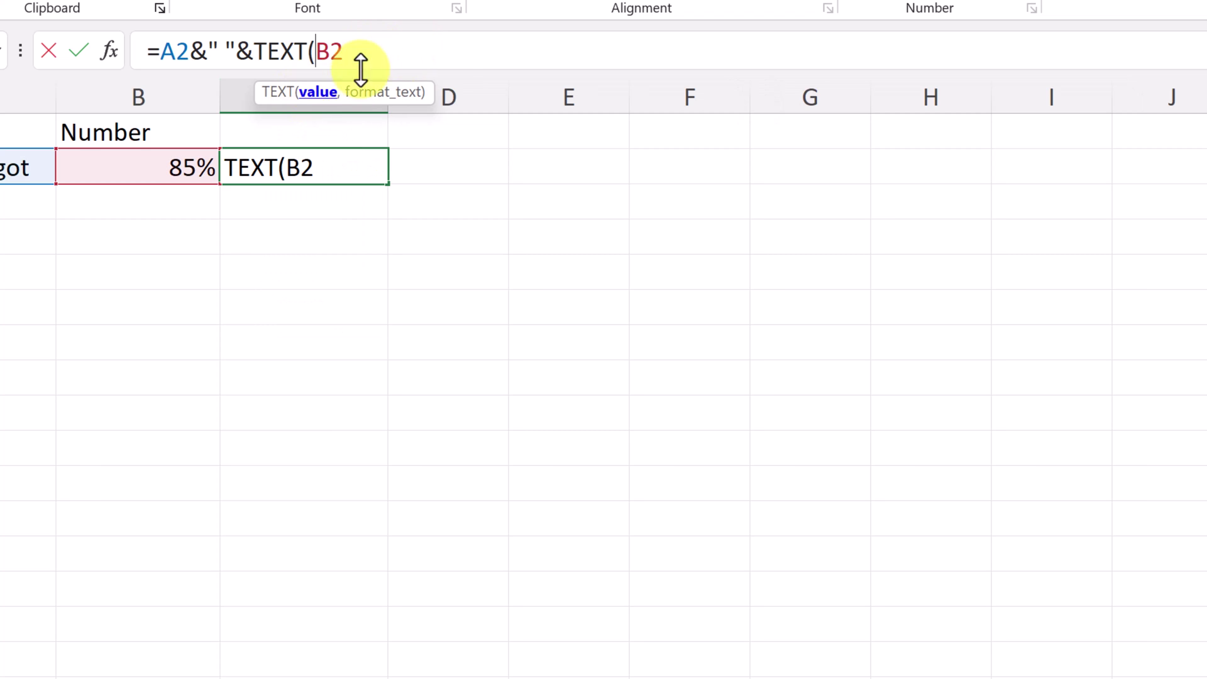
click(392, 56)
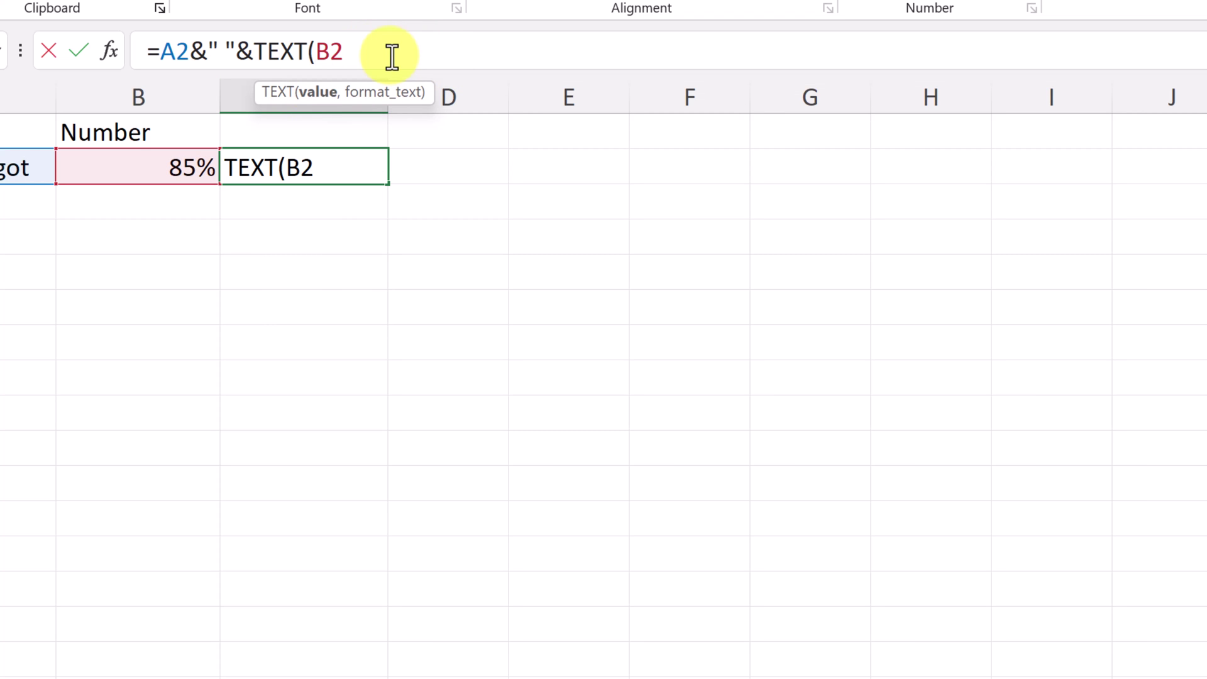
text(,")
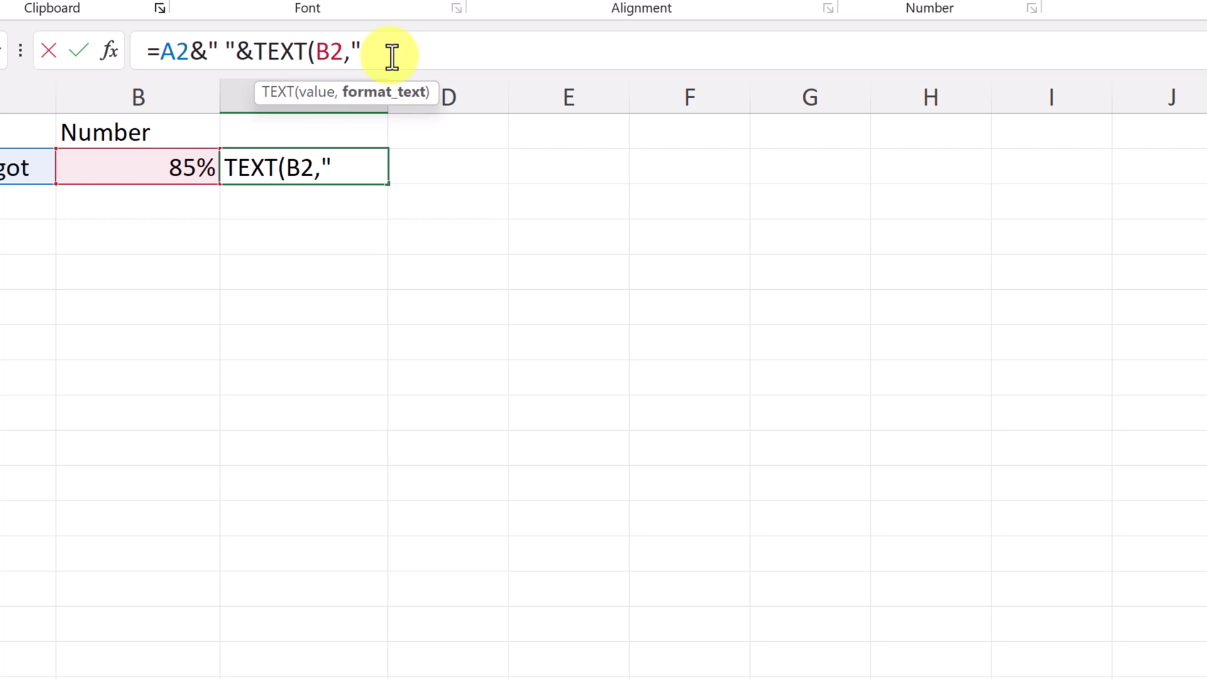
text(0%)
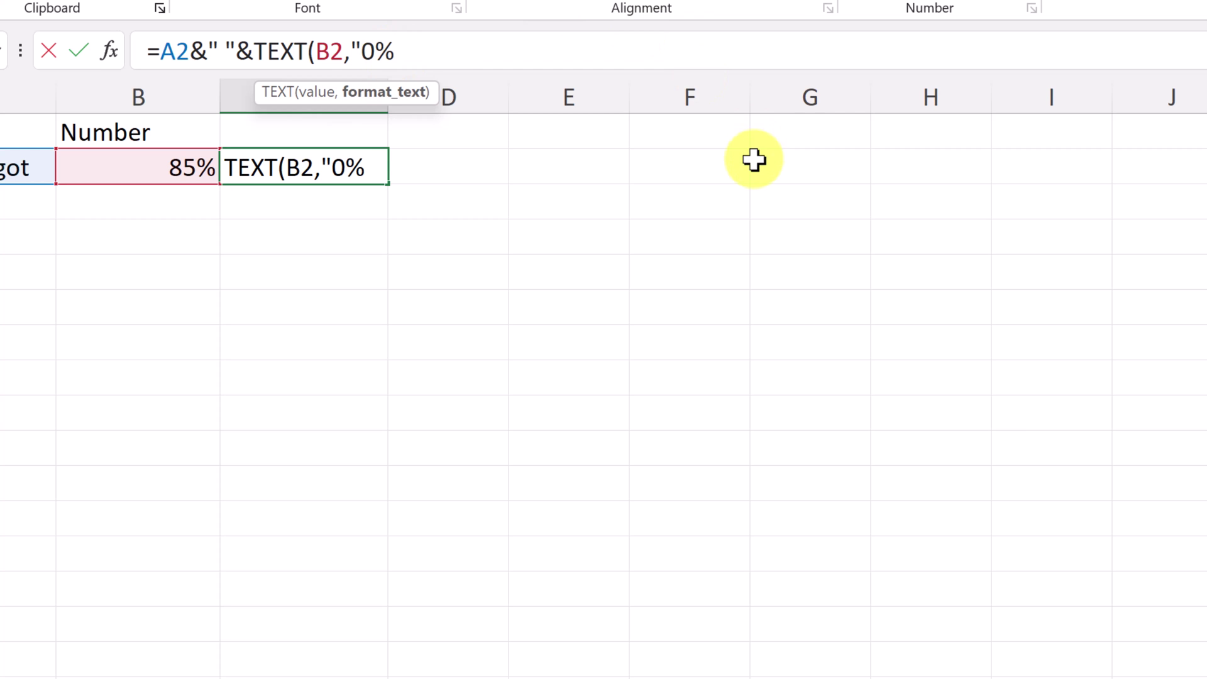
text("))
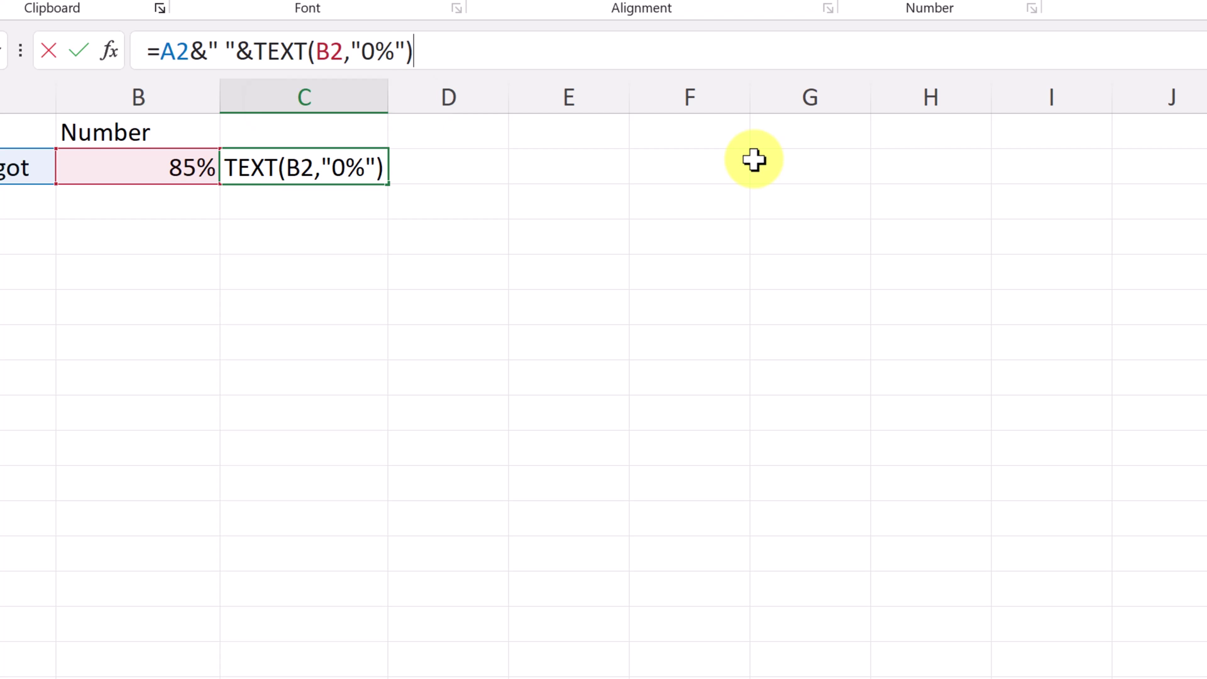
key(Return)
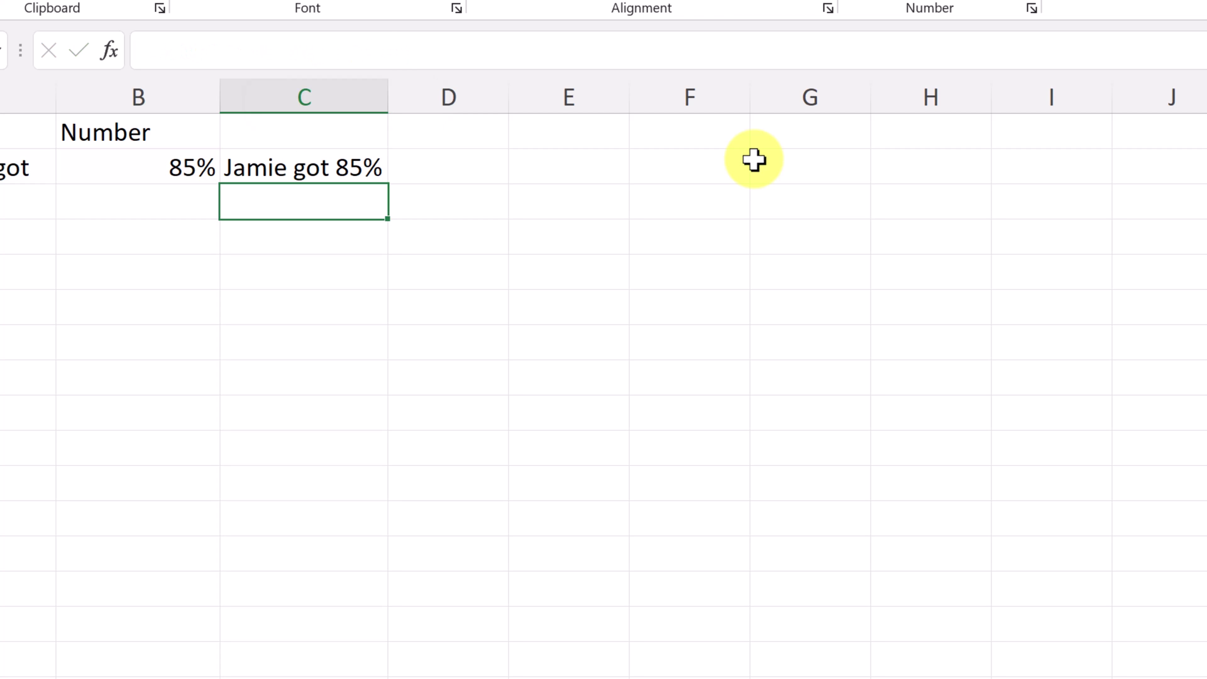
click(291, 174)
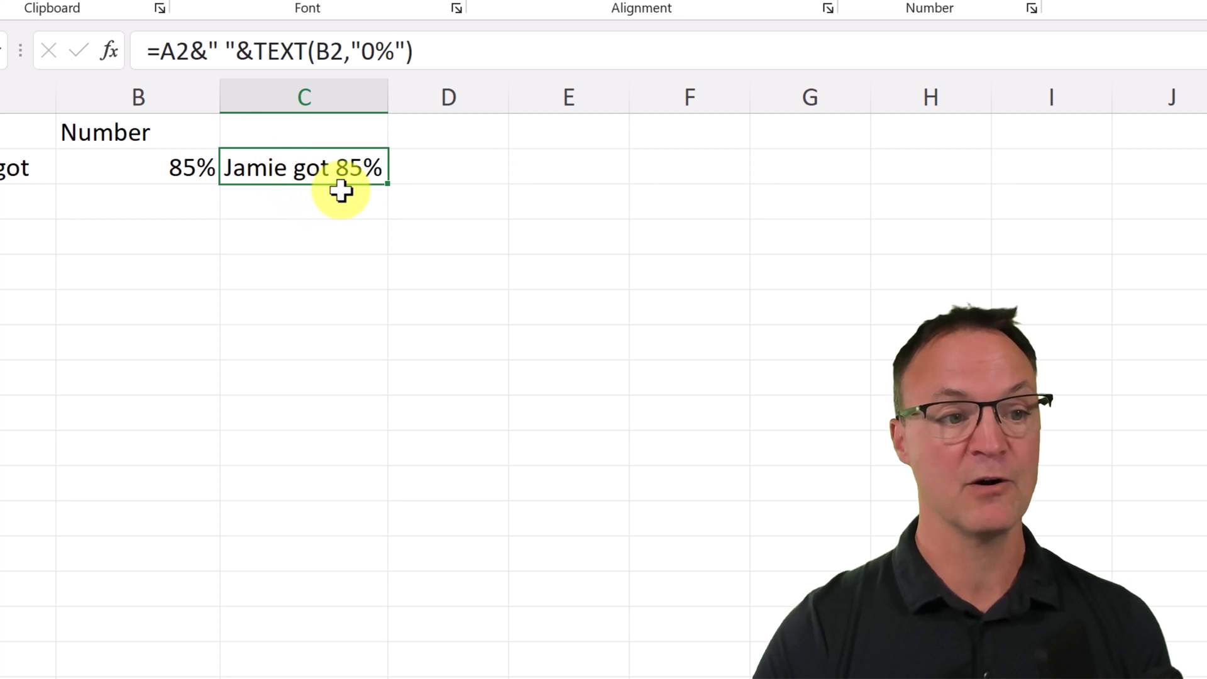